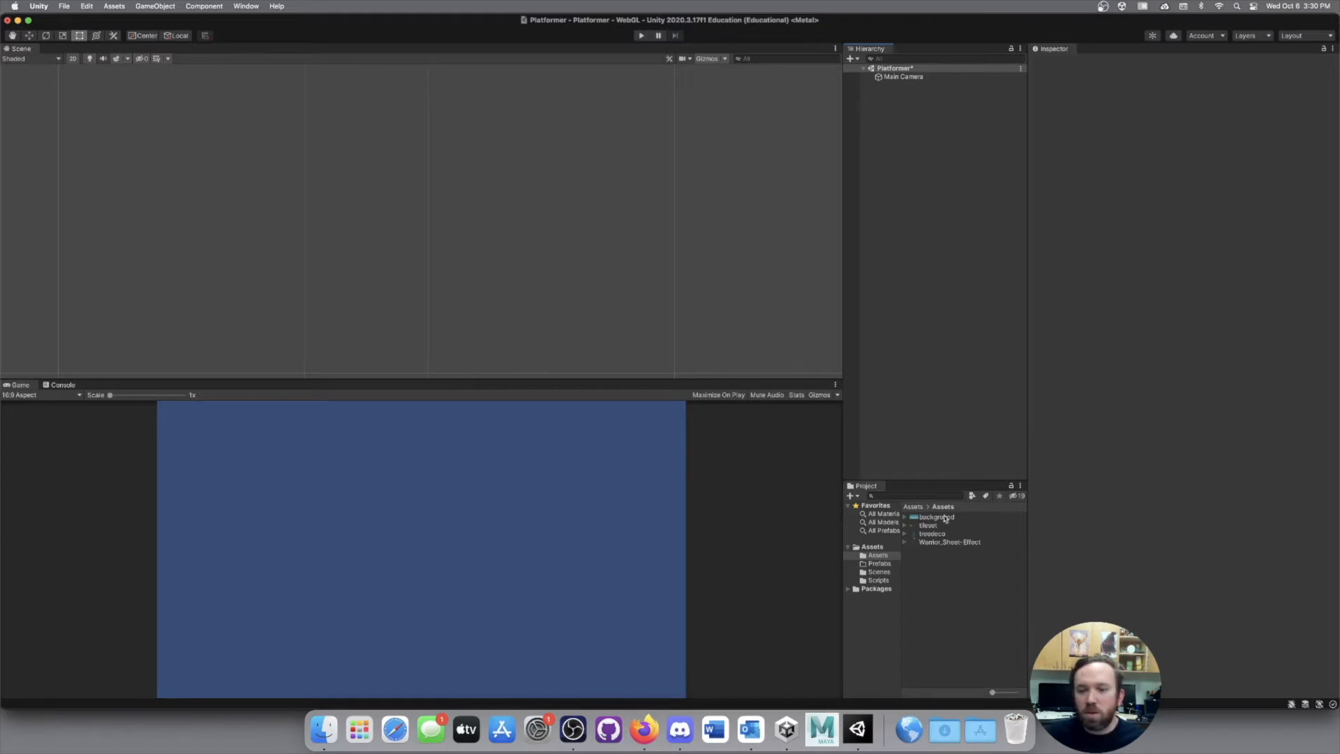
Set the Warrior_Sheet-Effect texture to Multiple sprite mode, 32 pixels per unit and Point (no filter) filtering, and apply the import settings.
left_click(939, 544)
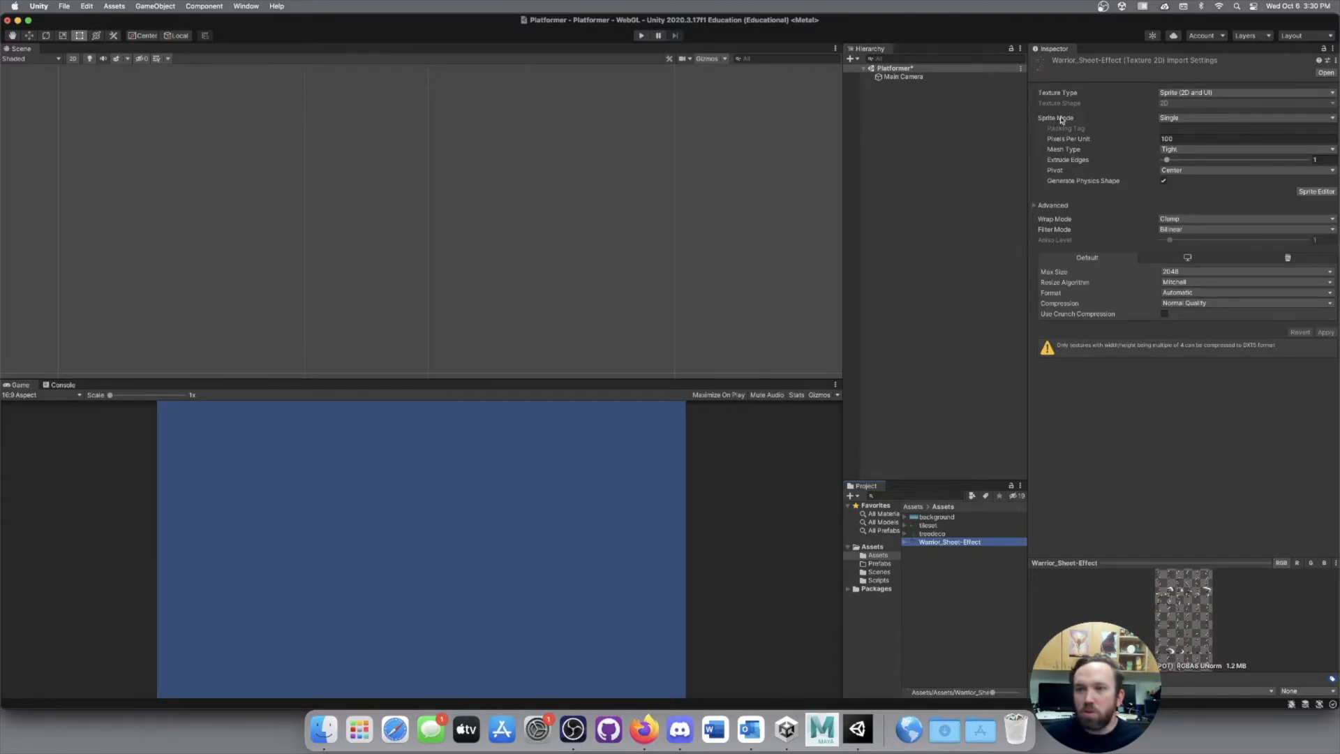
left_click(1183, 120)
left_click(1193, 132)
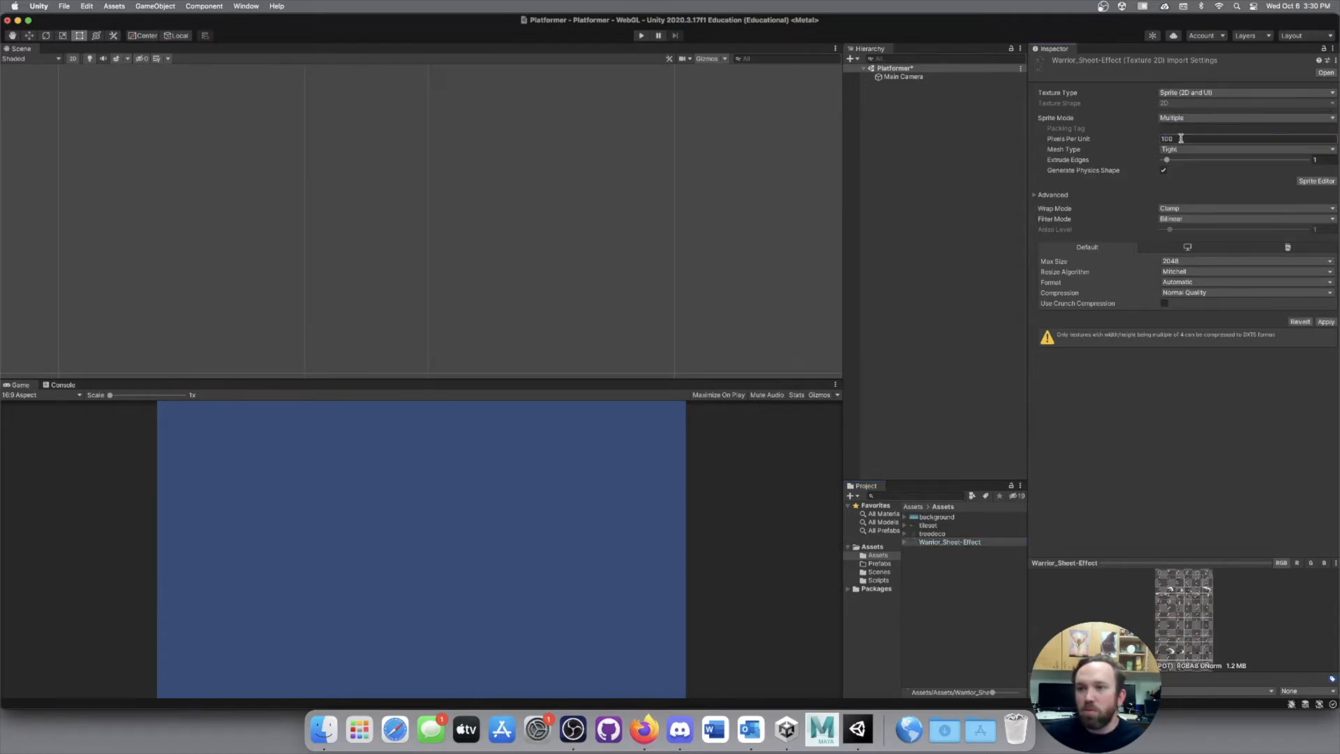
left_click(1187, 138)
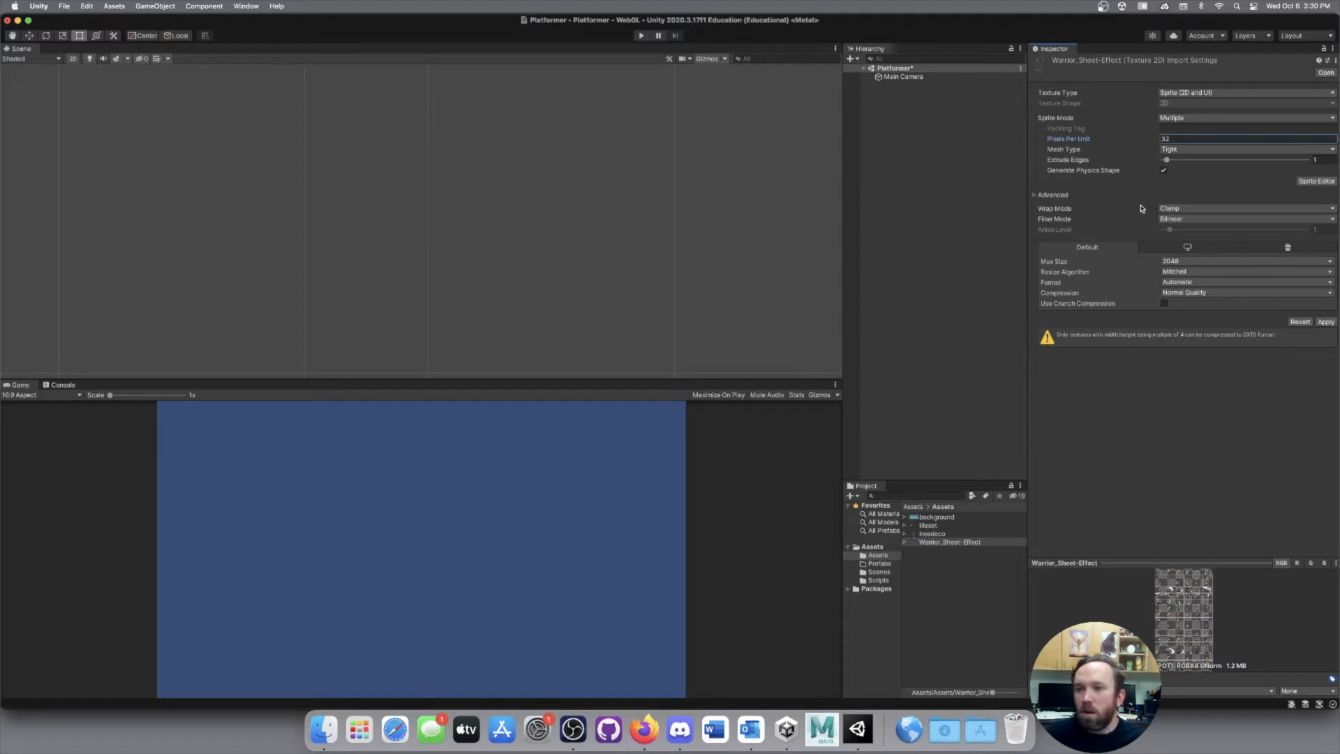
left_click(1179, 221)
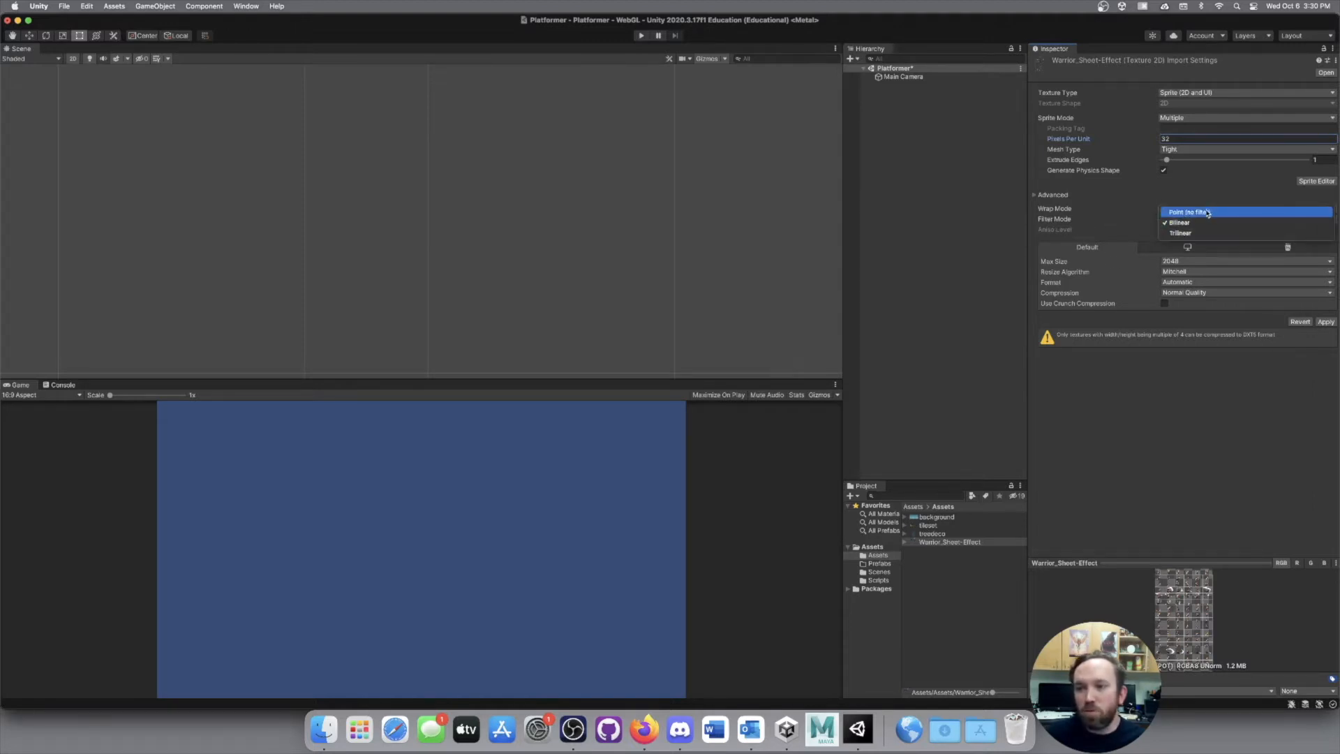
left_click(1209, 213)
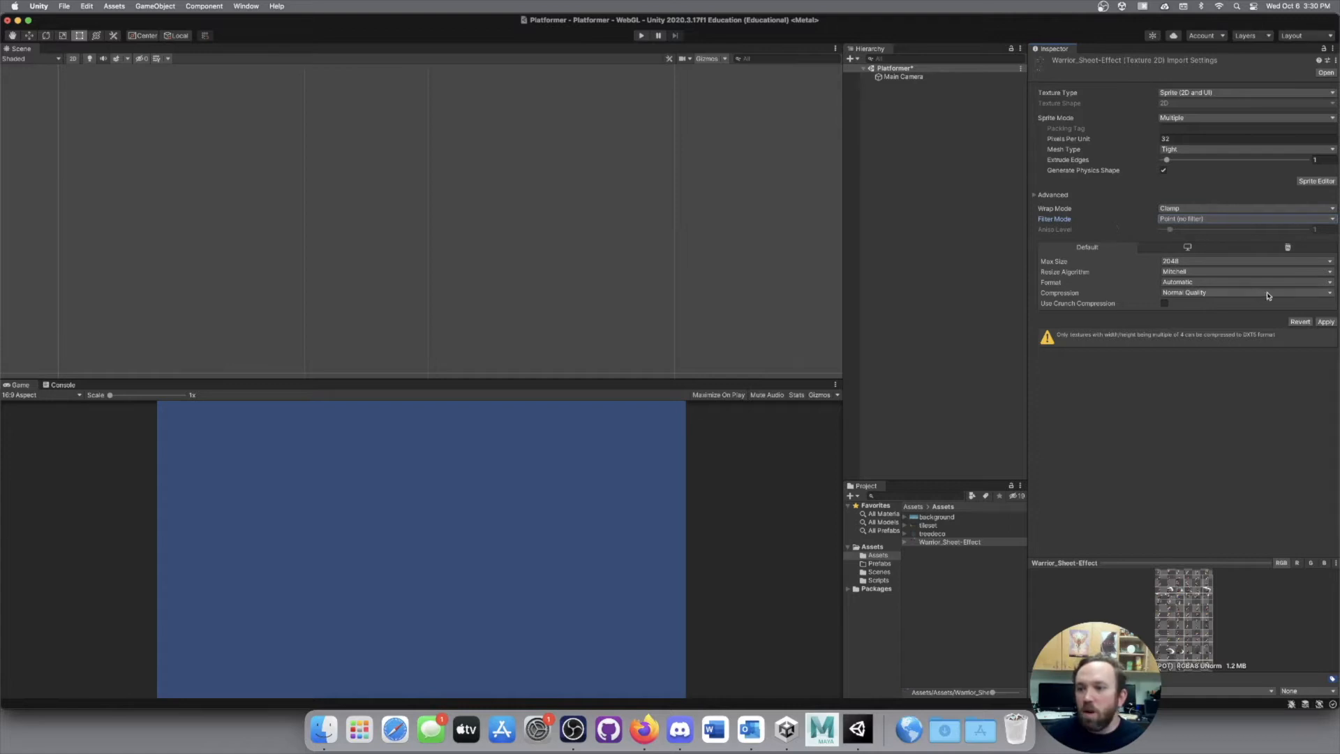
left_click(1325, 322)
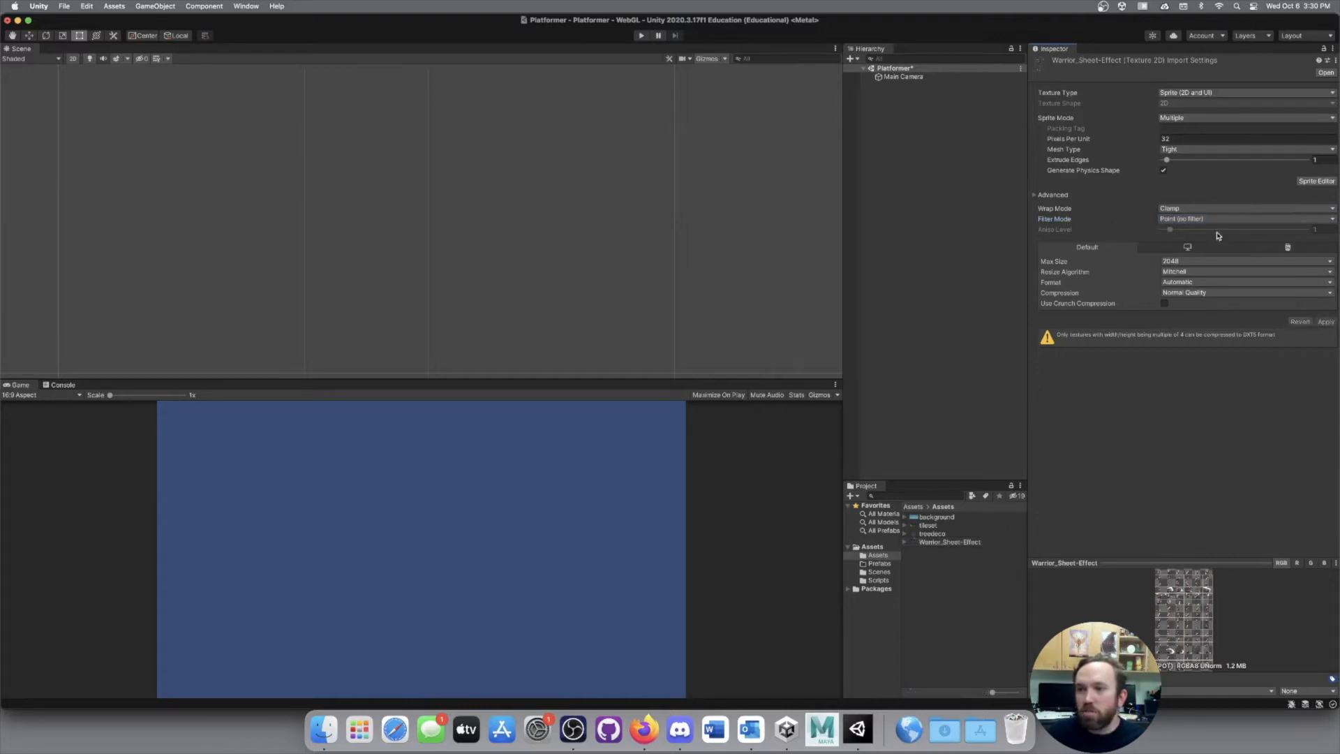
Open the warrior sheet in the Sprite Editor and set slicing to Grid By Cell Count with 6 columns and 17 rows.
left_click(1316, 182)
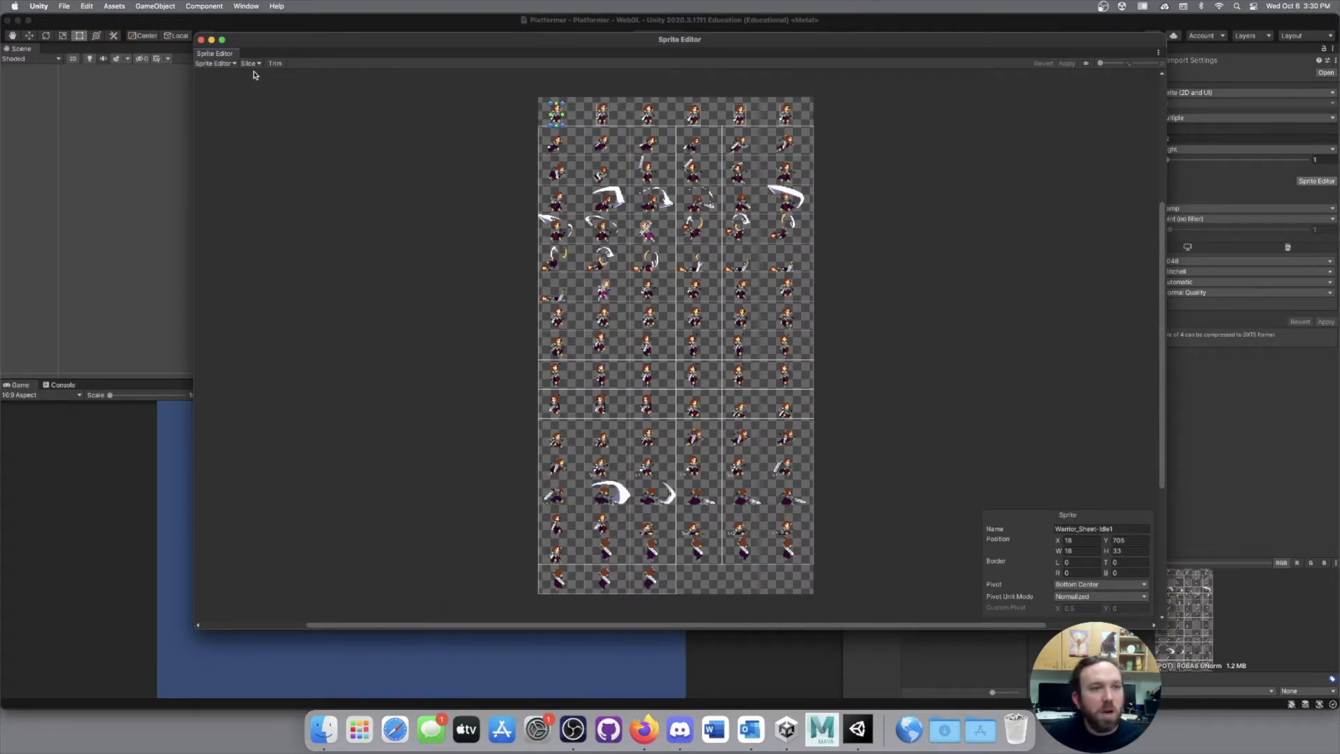
left_click_drag(297, 45, 291, 47)
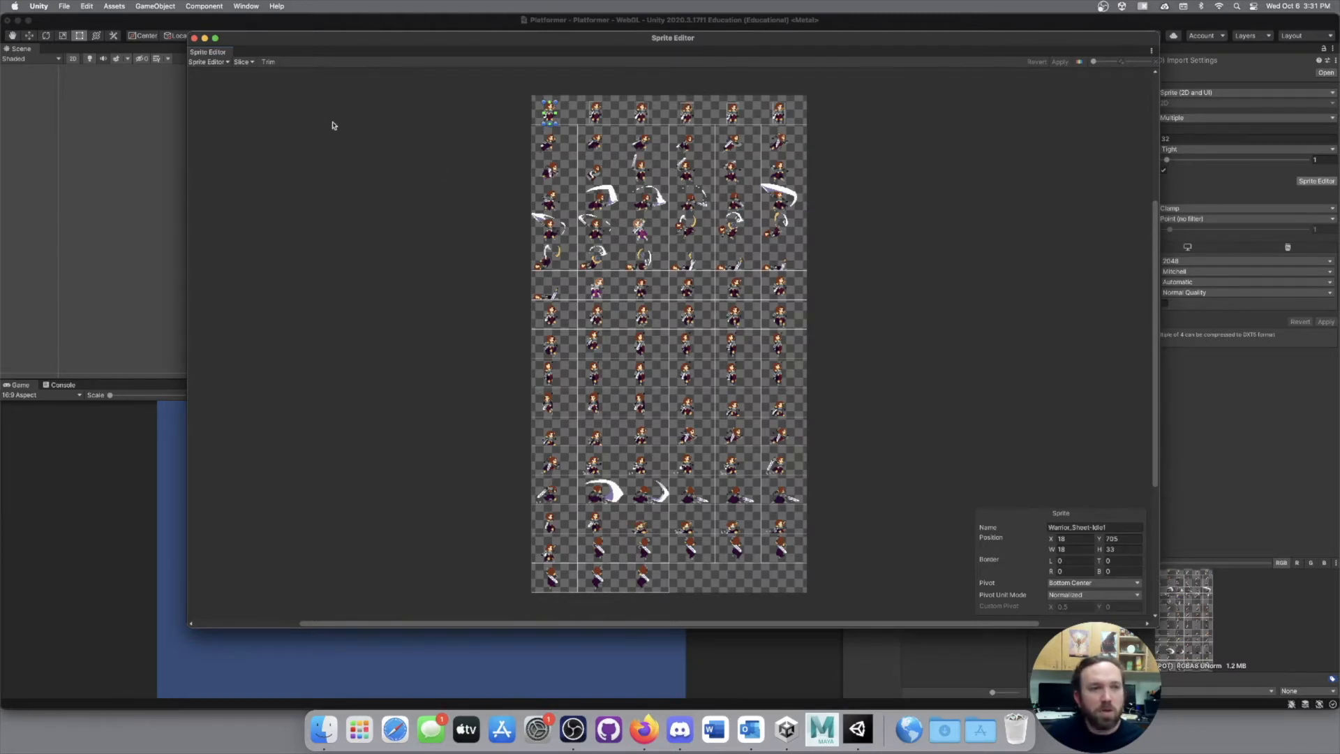
left_click(244, 63)
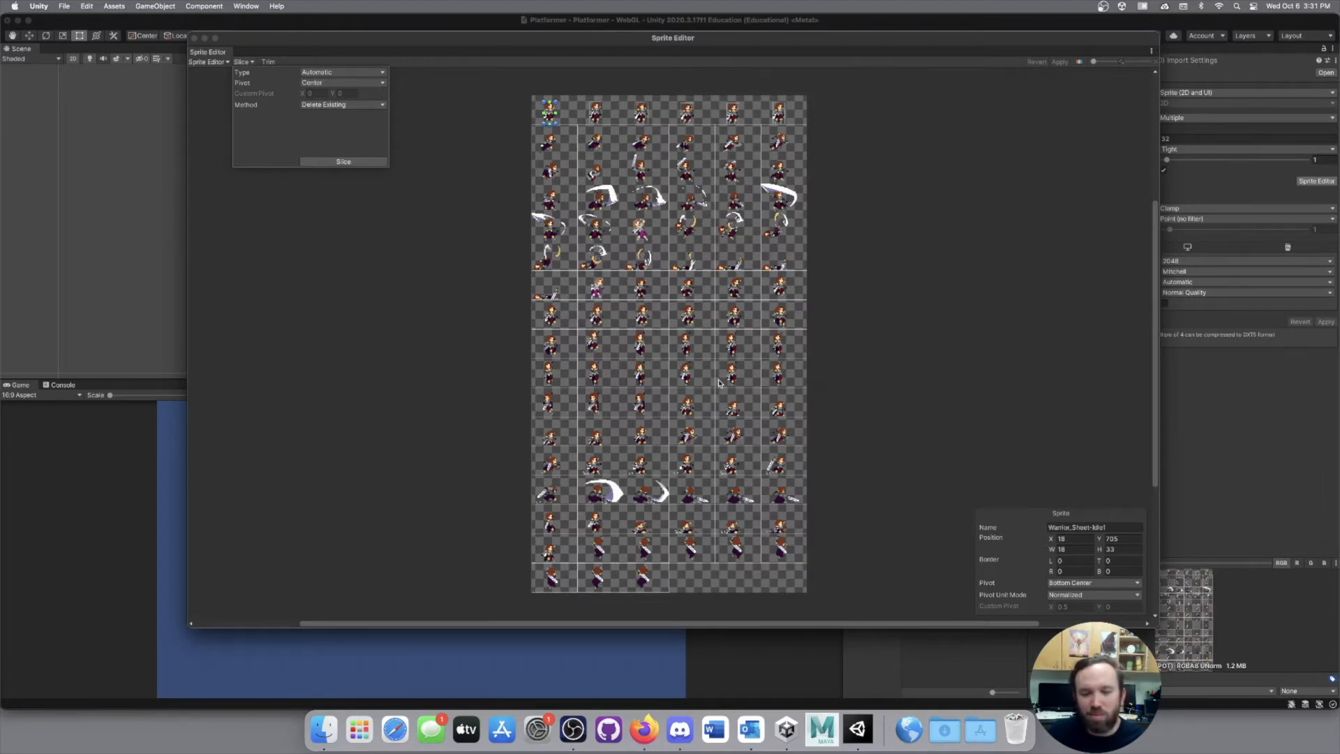
left_click(383, 74)
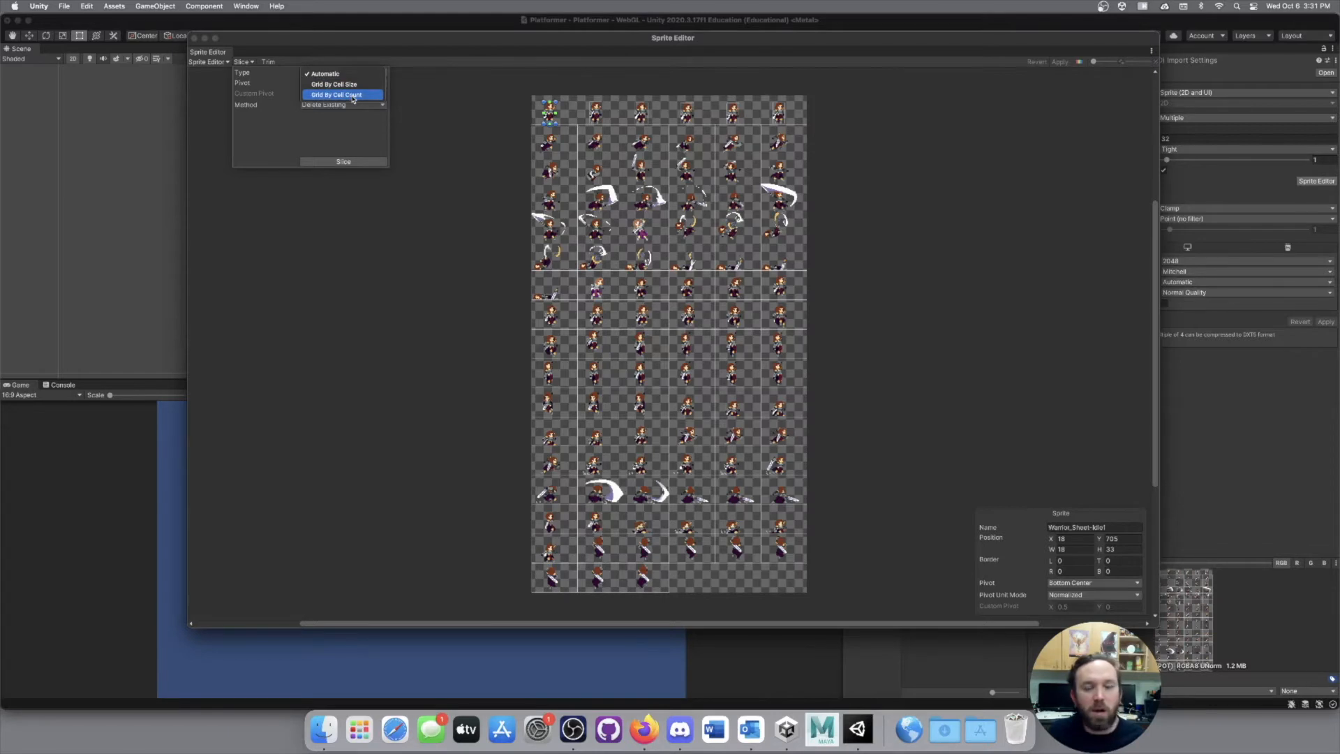
left_click(357, 95)
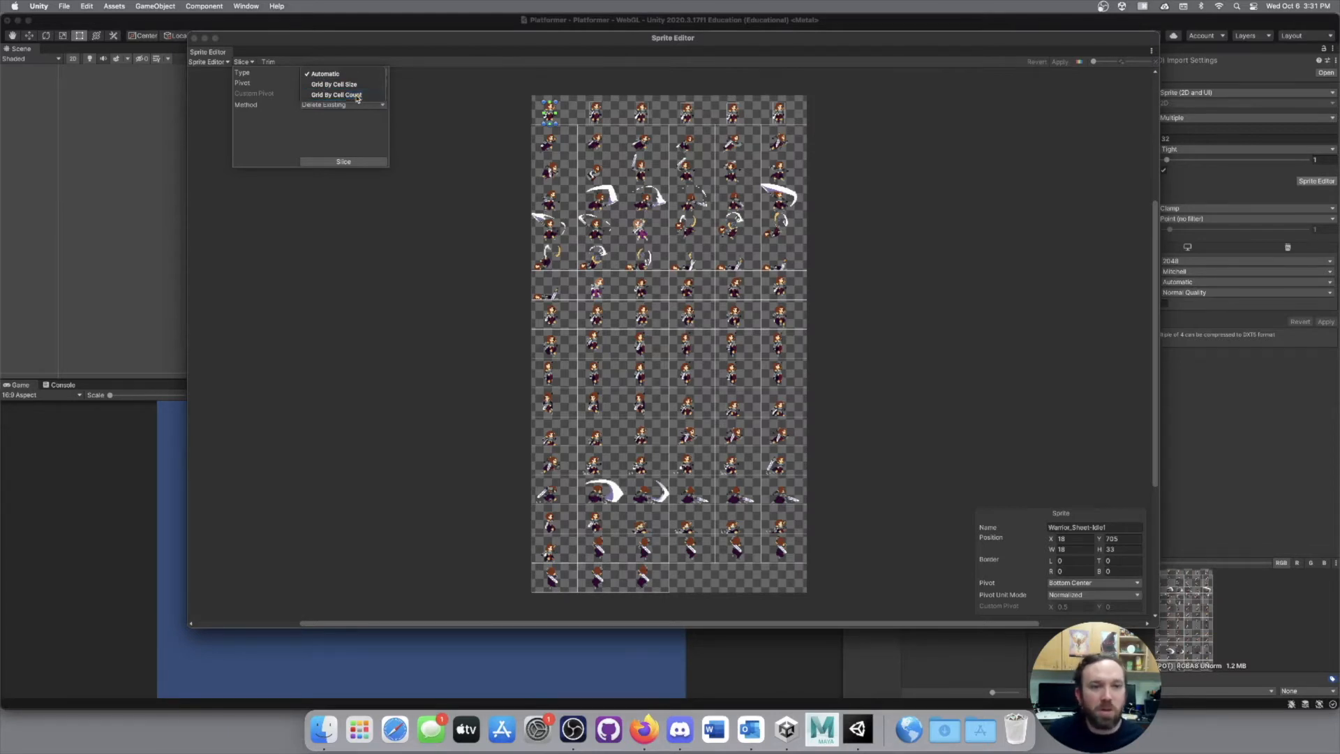
left_click(325, 85)
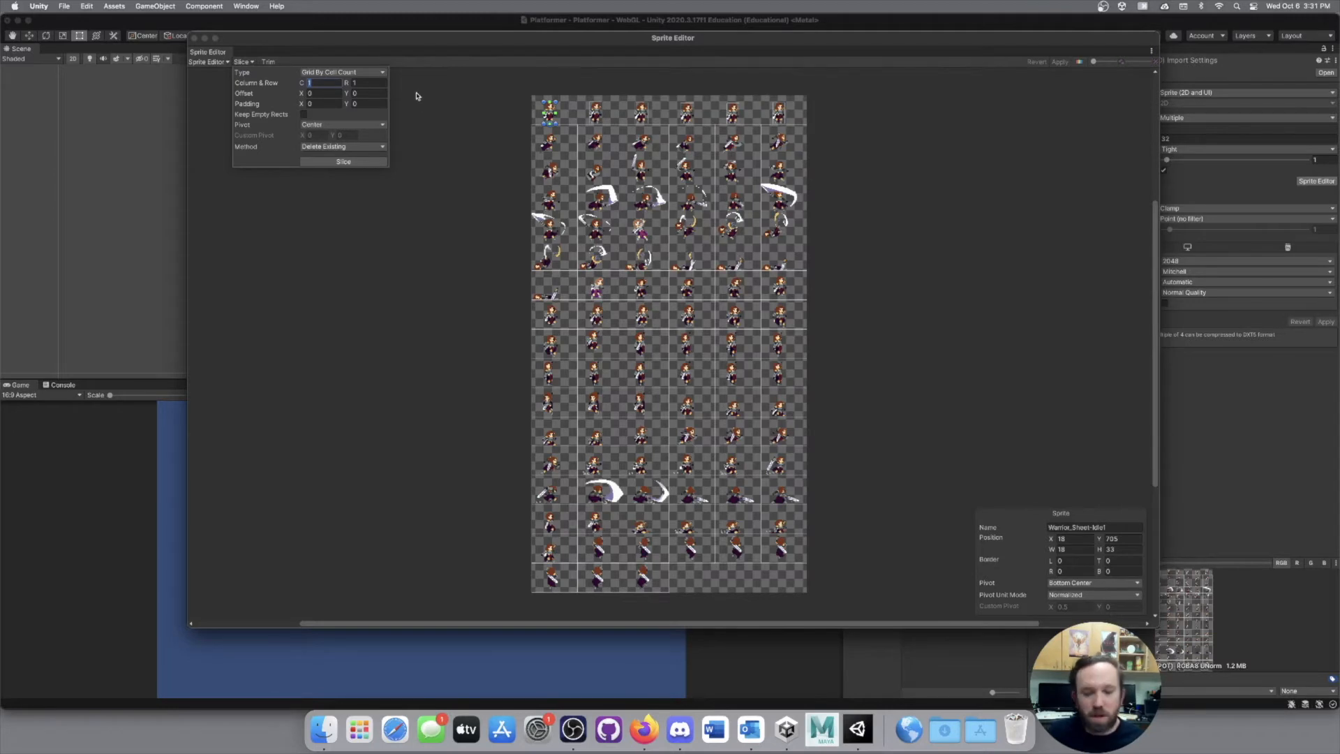
key("Tab")
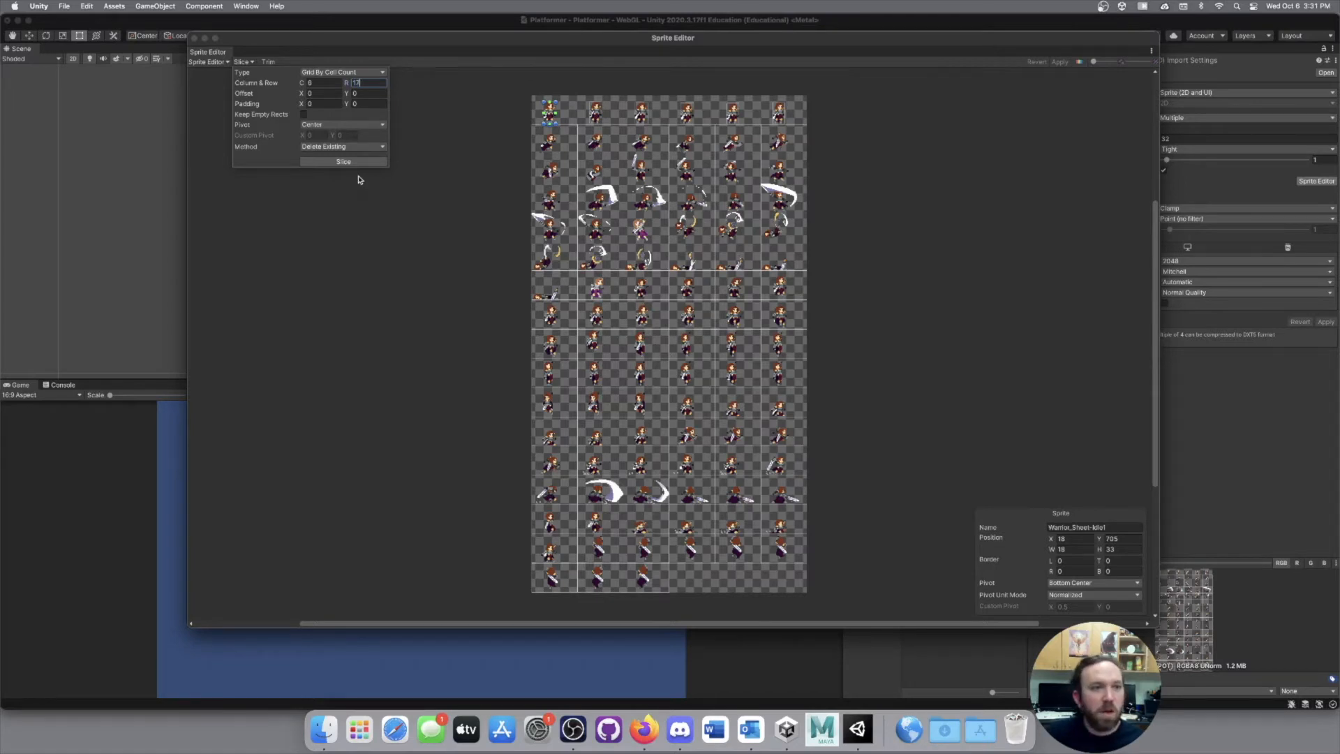
Set the slicing pivot to Bottom, slice the warrior sheet and apply the result.
left_click(307, 127)
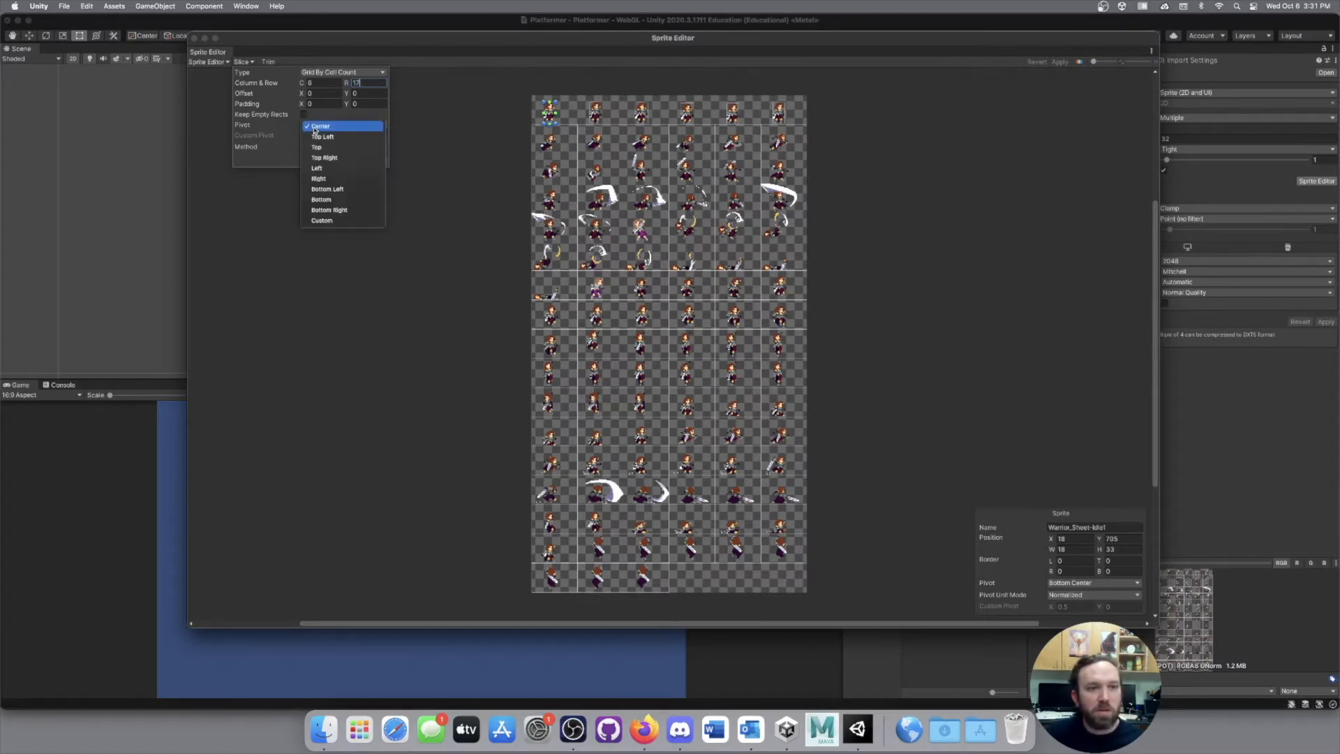
left_click(335, 200)
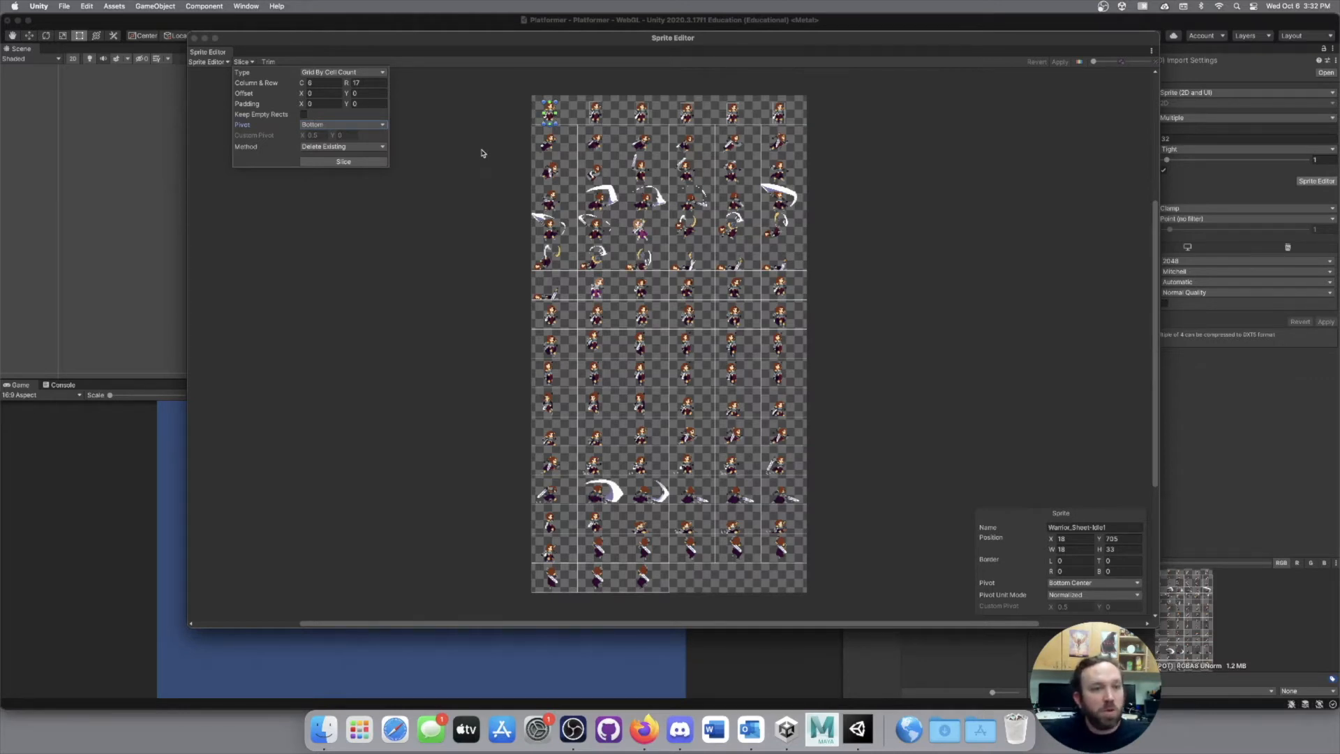
left_click(342, 163)
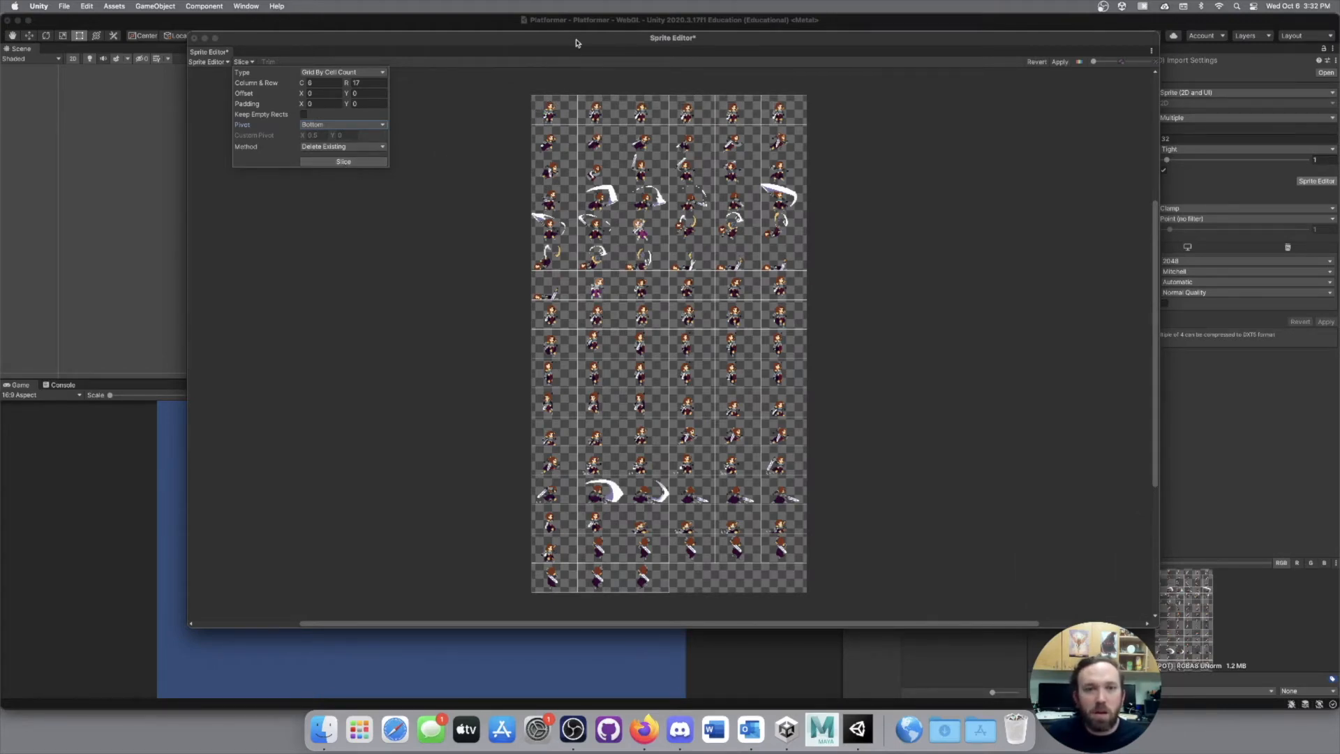
left_click_drag(576, 43, 494, 45)
left_click(979, 64)
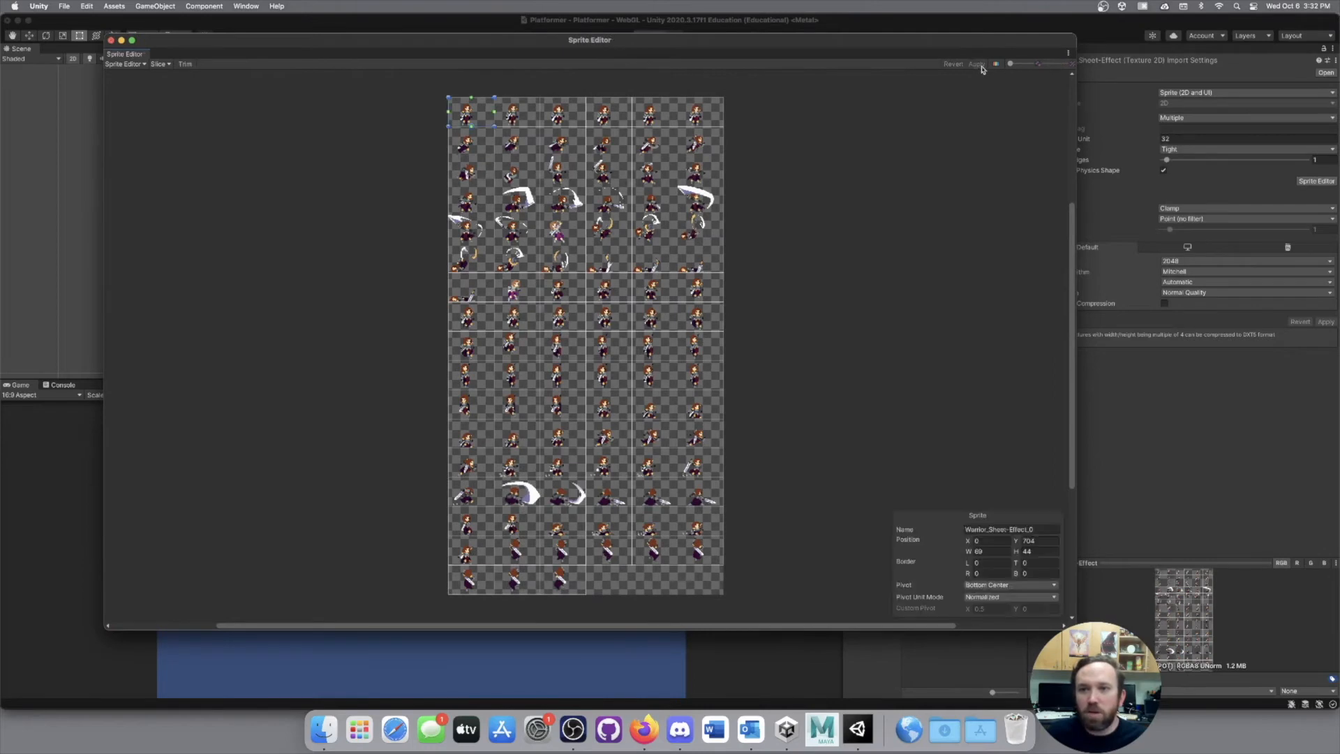
Expand the Warrior_Sheet-Effect asset in the project and look through its sliced sprites.
left_click_drag(1011, 43, 782, 55)
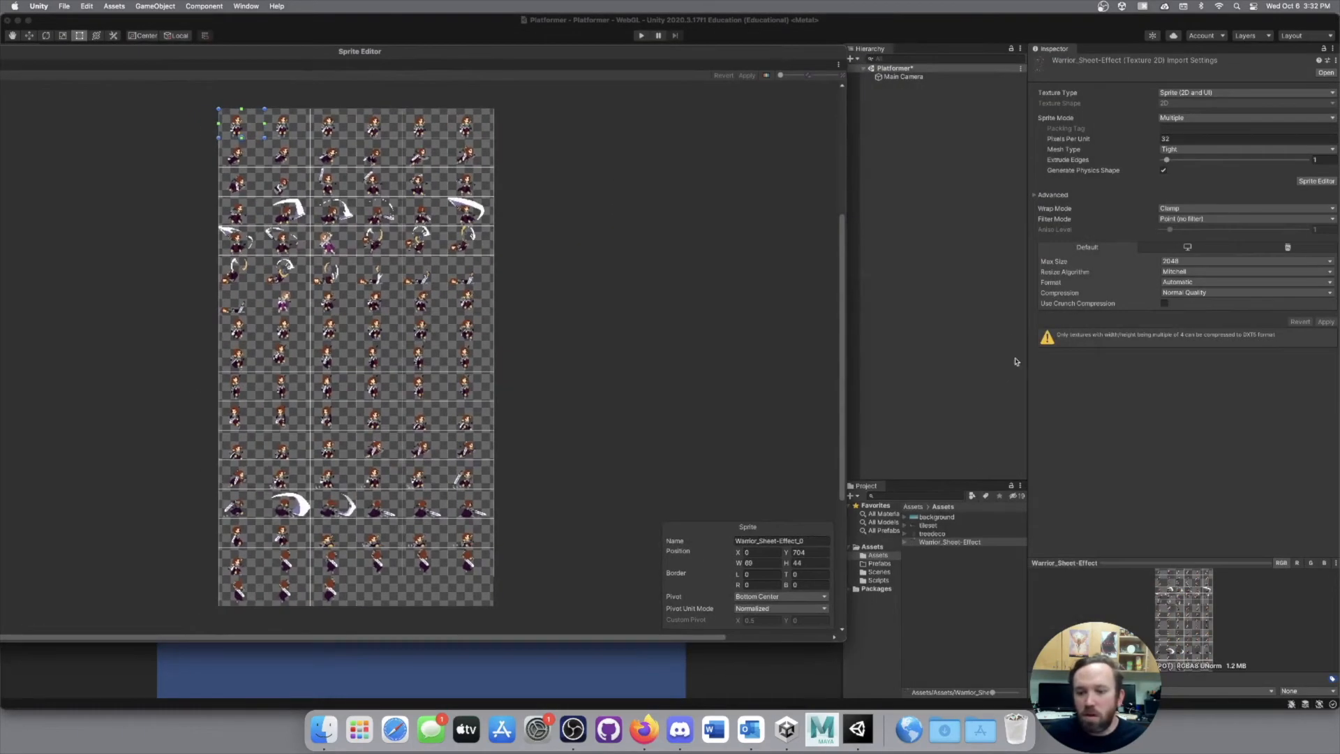
left_click(905, 542)
left_click(1024, 535)
left_click_drag(1024, 535, 1025, 661)
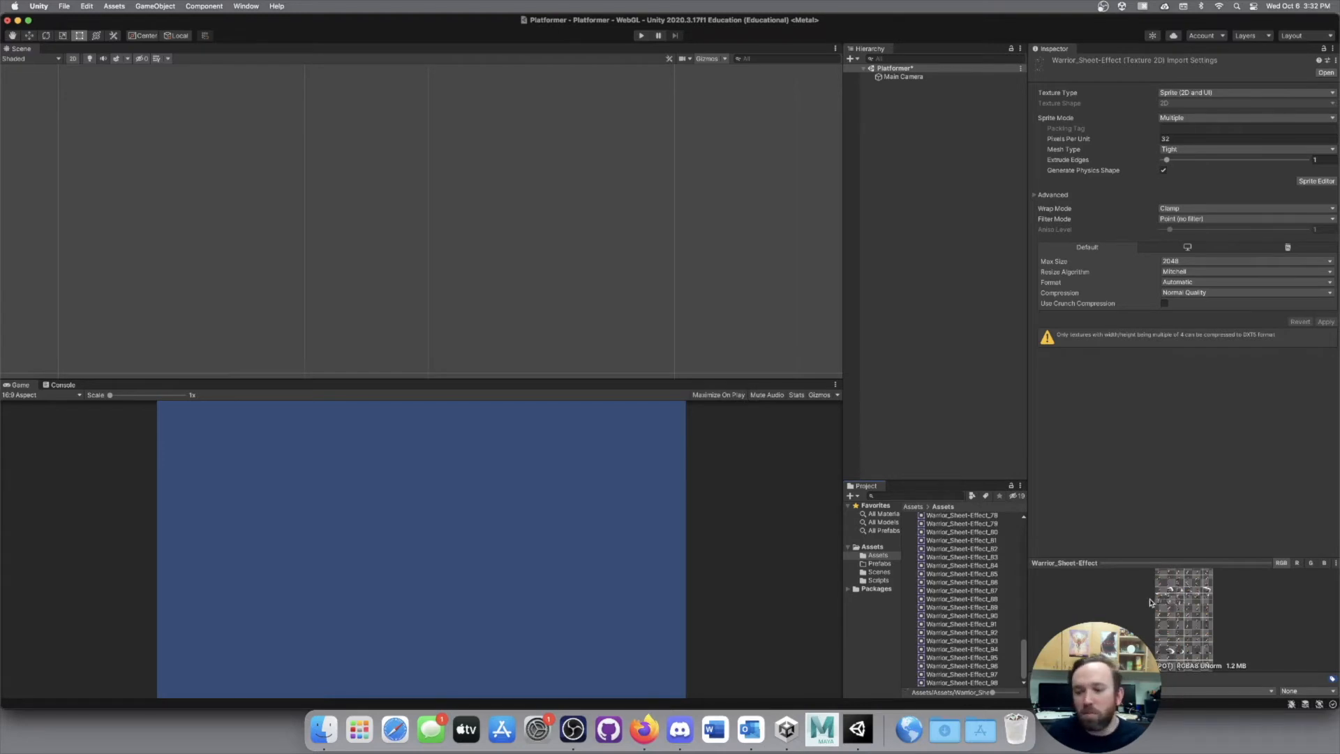
scroll(943, 614, "up", 15)
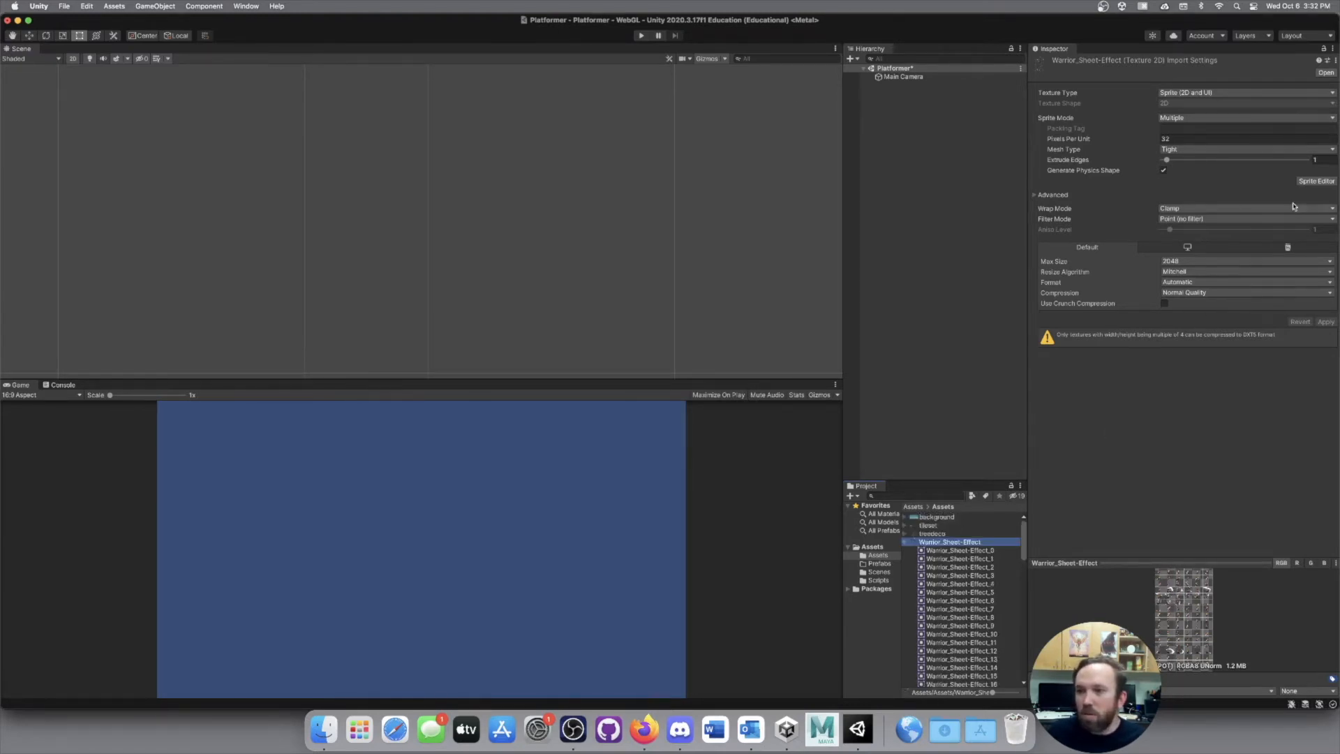
Bring up the Warrior-Free Animation set V1.3 page in Firefox for reference, and return to the sheet in Unity's Sprite Editor.
left_click(1316, 181)
left_click_drag(517, 56, 618, 43)
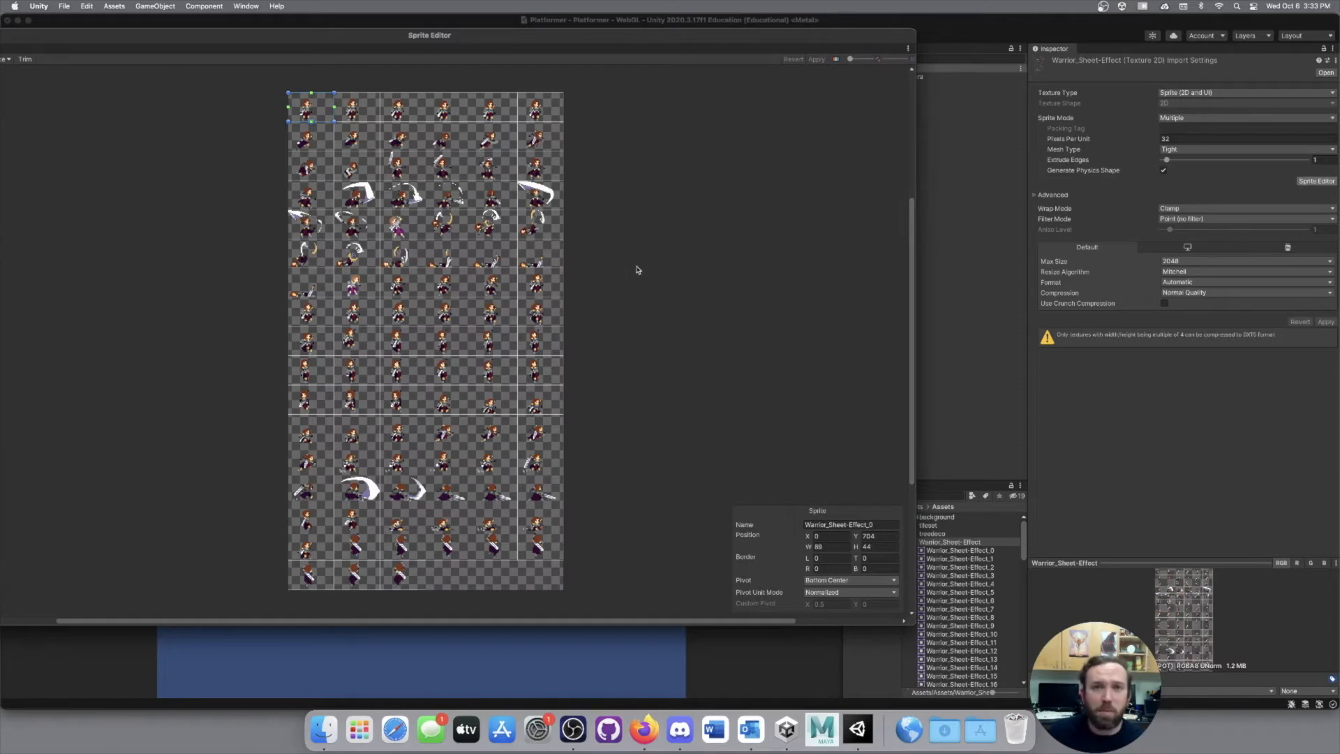
left_click_drag(366, 40, 470, 43)
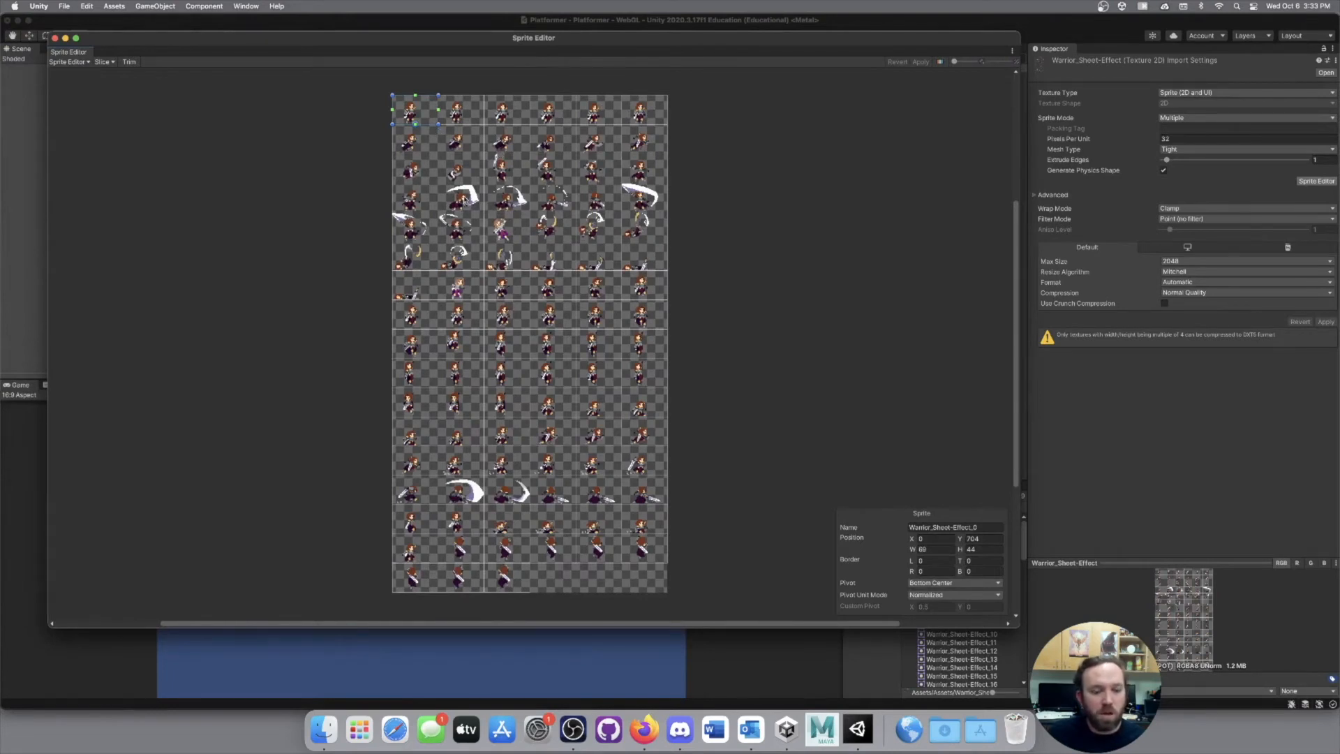
right_click(658, 735)
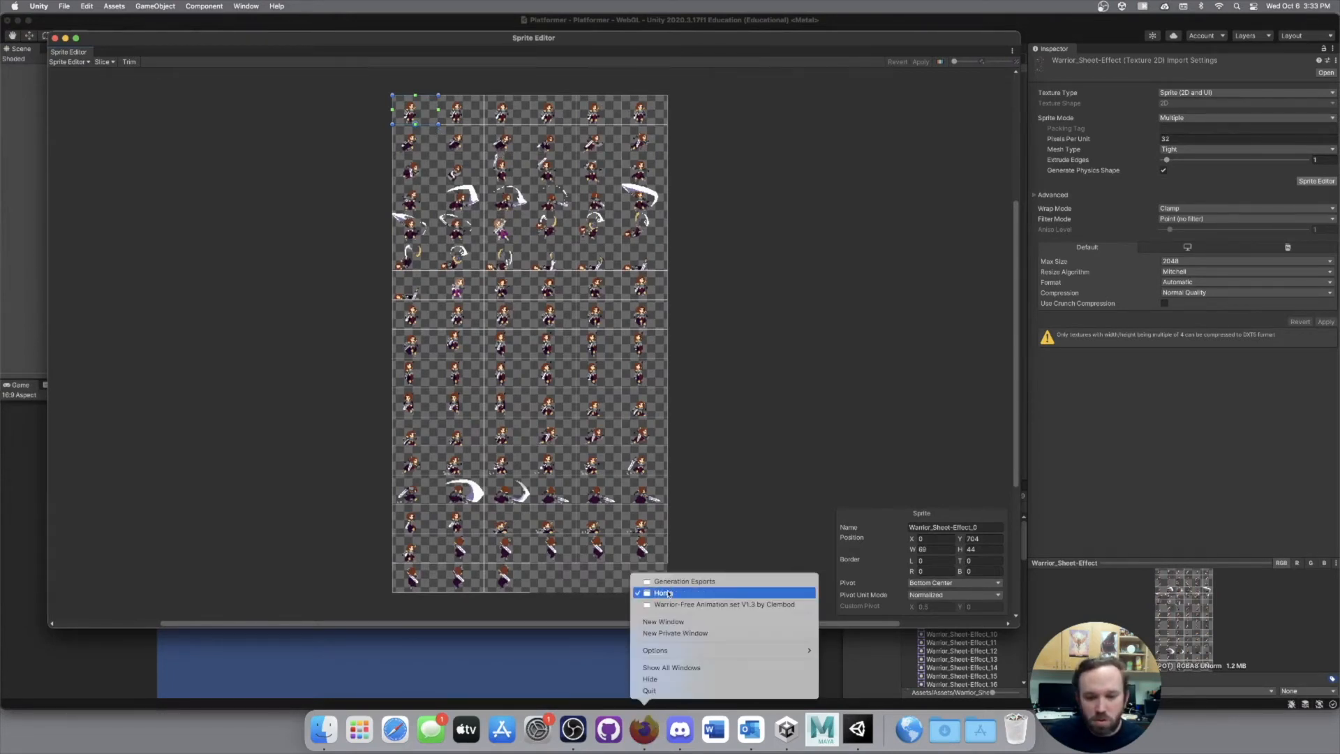
left_click(672, 604)
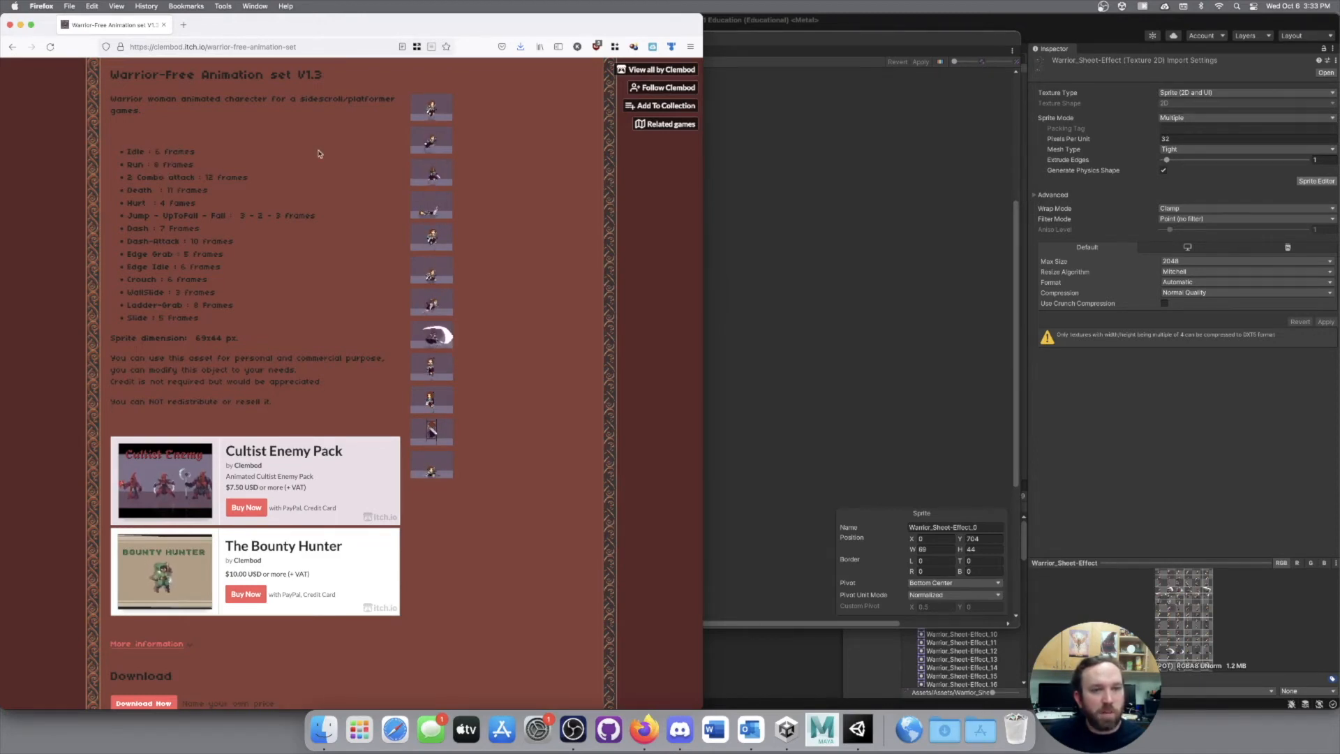
left_click(1316, 181)
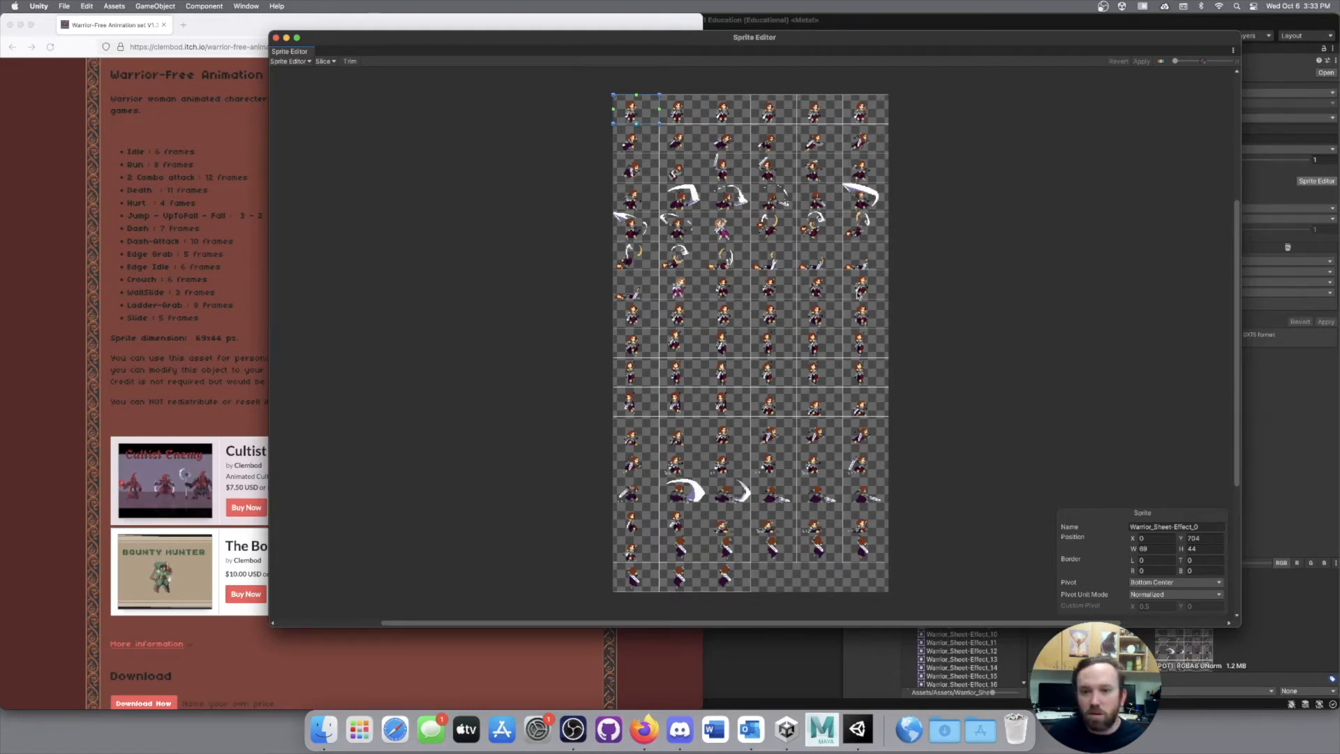
Select the first idle sprite in the sheet's top row and show the sheet's alpha channel.
left_click(860, 289)
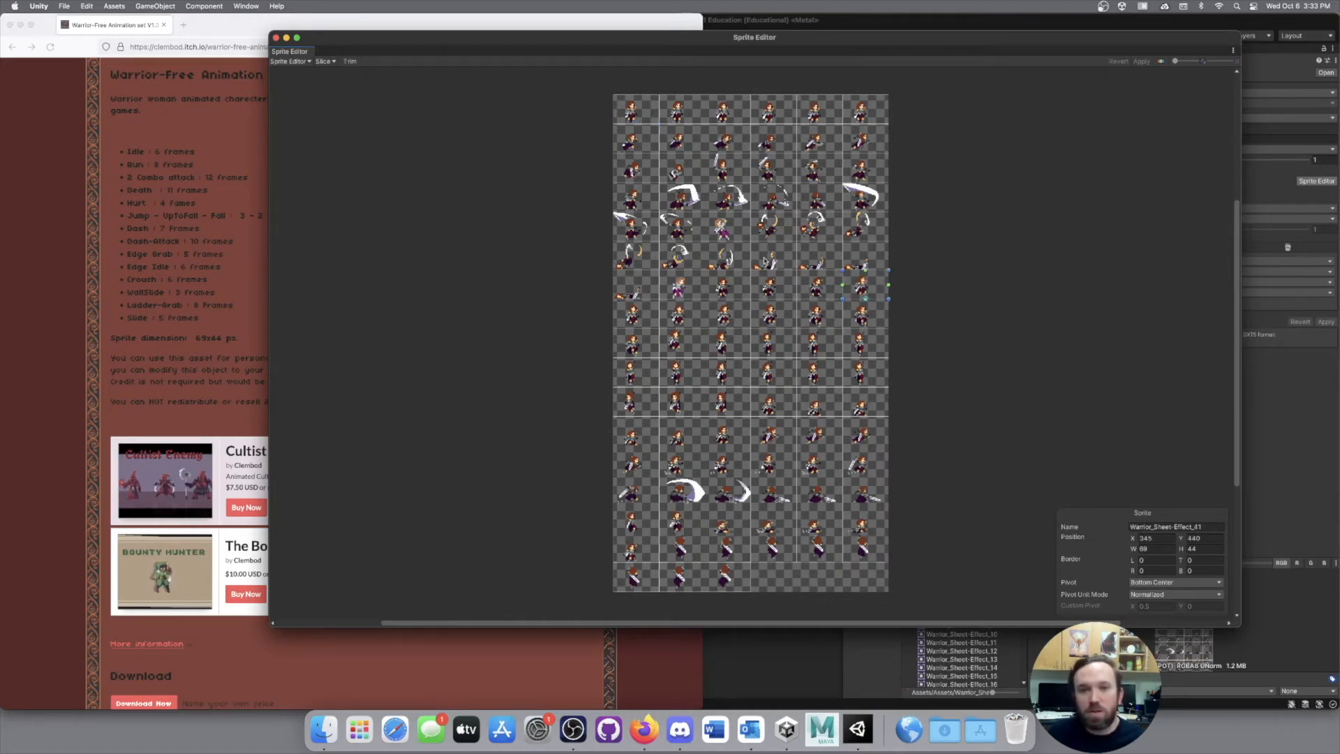
left_click(631, 113)
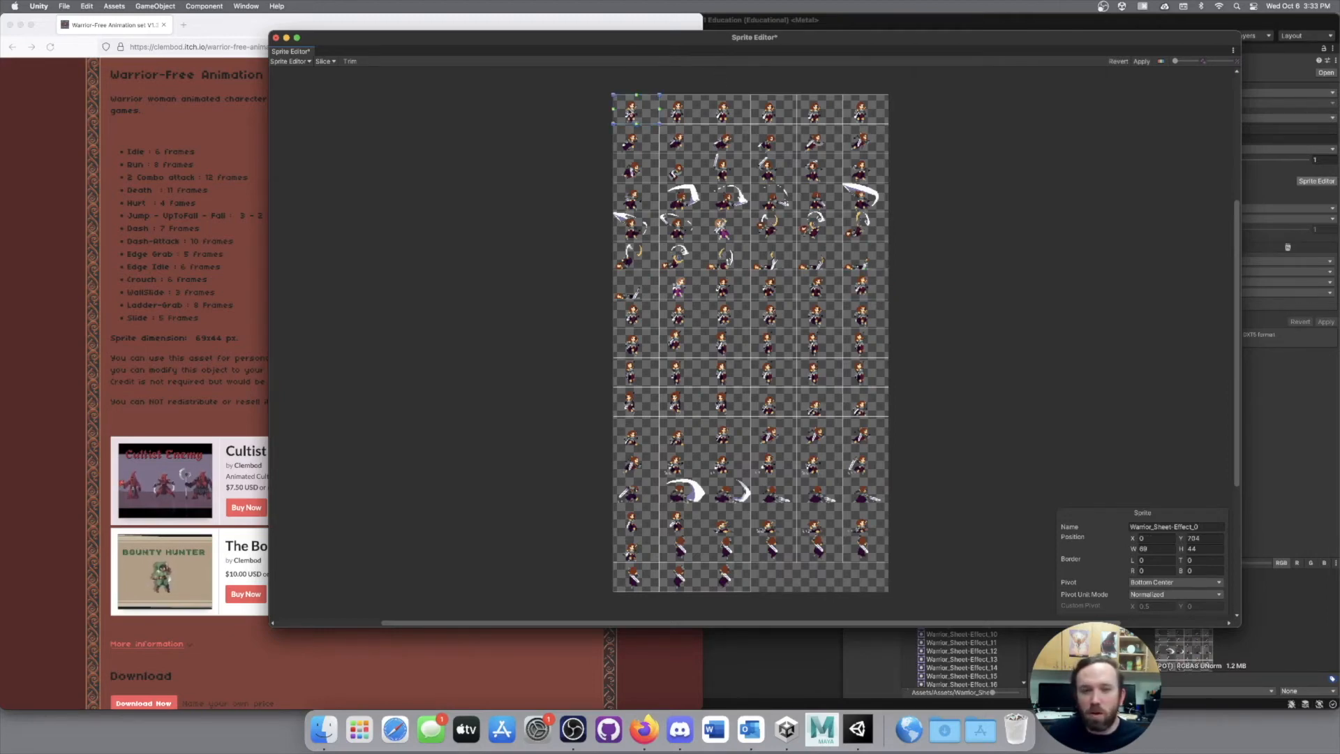
scroll(629, 110, "up", 10)
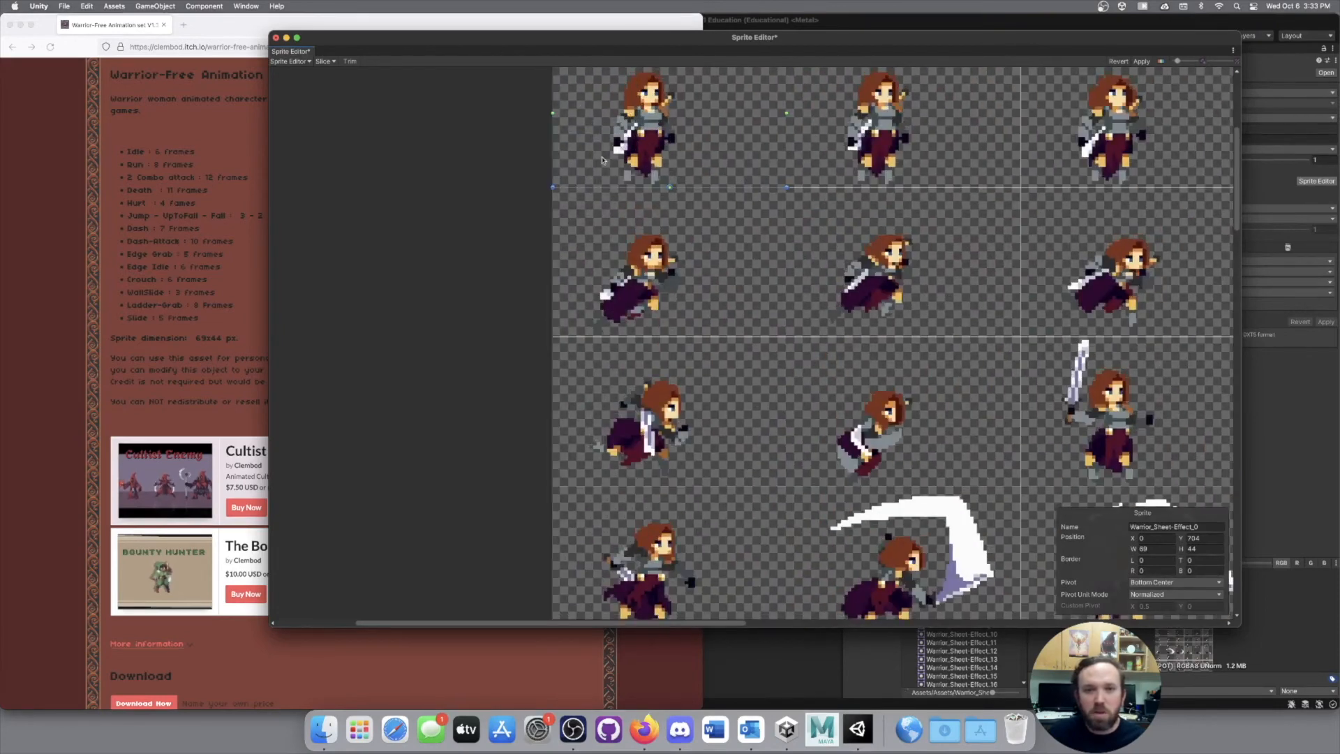
scroll(497, 205, "up", 3)
scroll(498, 205, "right", 3)
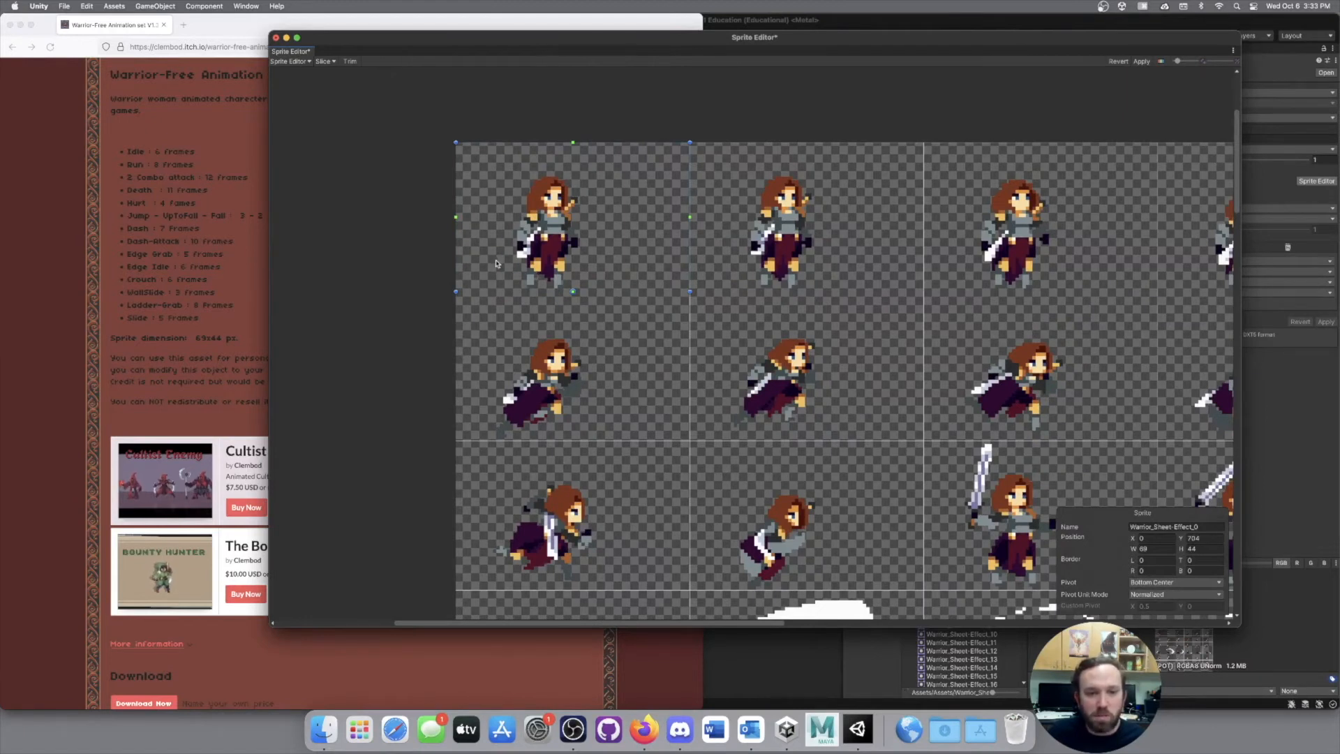
left_click(775, 229)
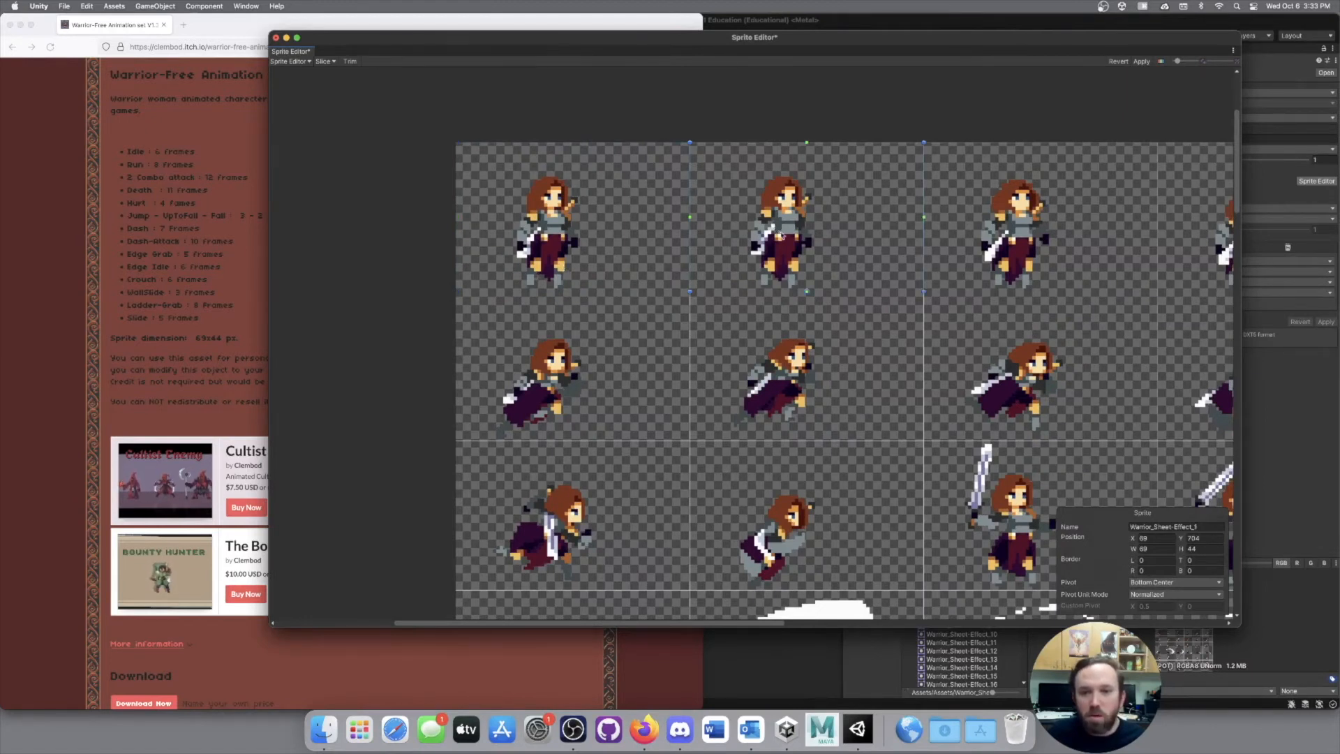
left_click(572, 222)
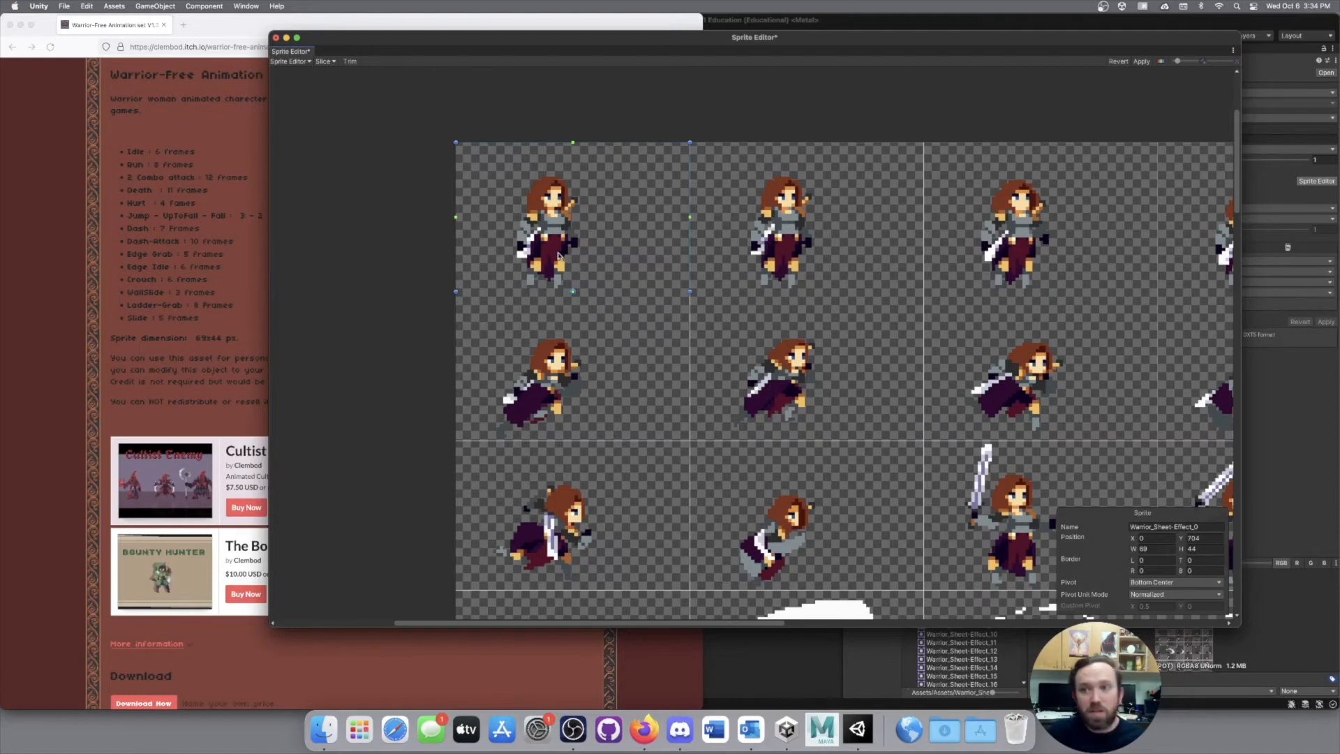
left_click(1161, 62)
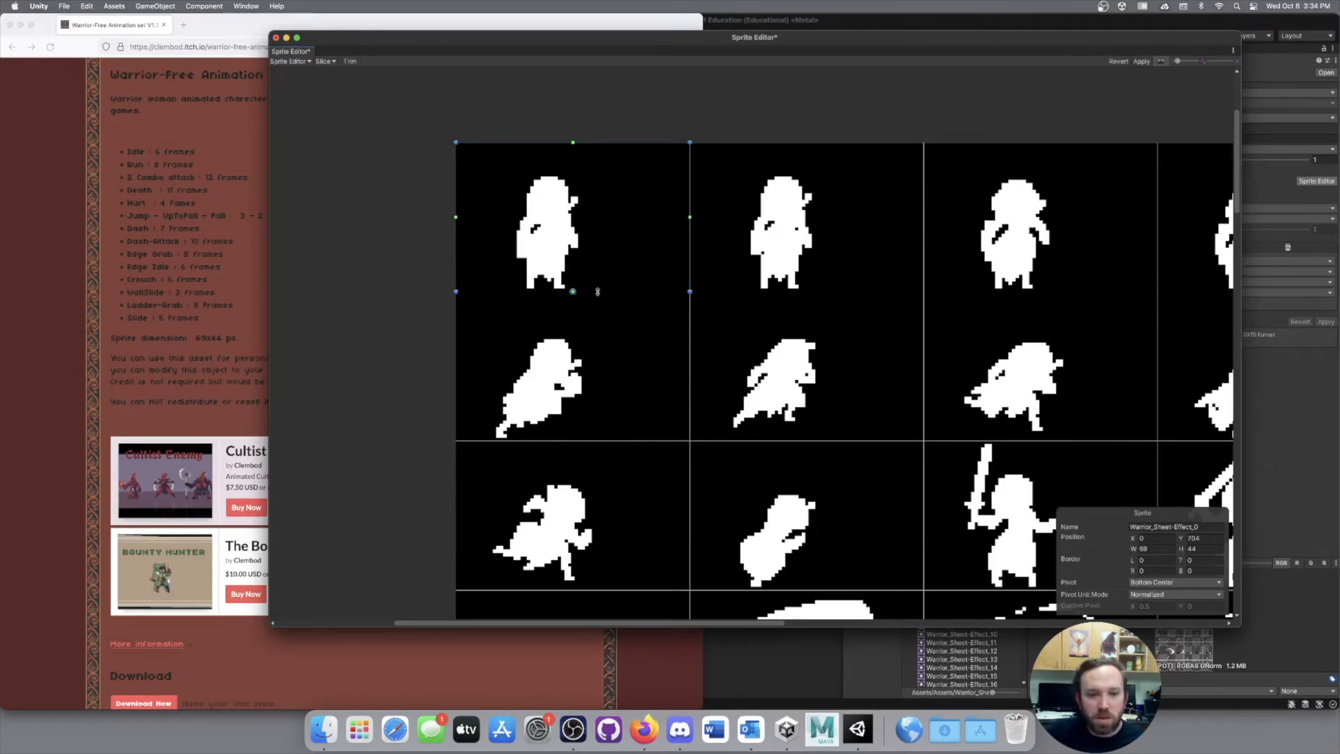
Tighten the first idle sprite's slice around the character's silhouette, about 18 by 33 px at X 18, Y 705.
left_click(680, 242)
left_click_drag(680, 242, 577, 250)
key("super+z")
key("super+z")
left_click_drag(518, 144, 517, 166)
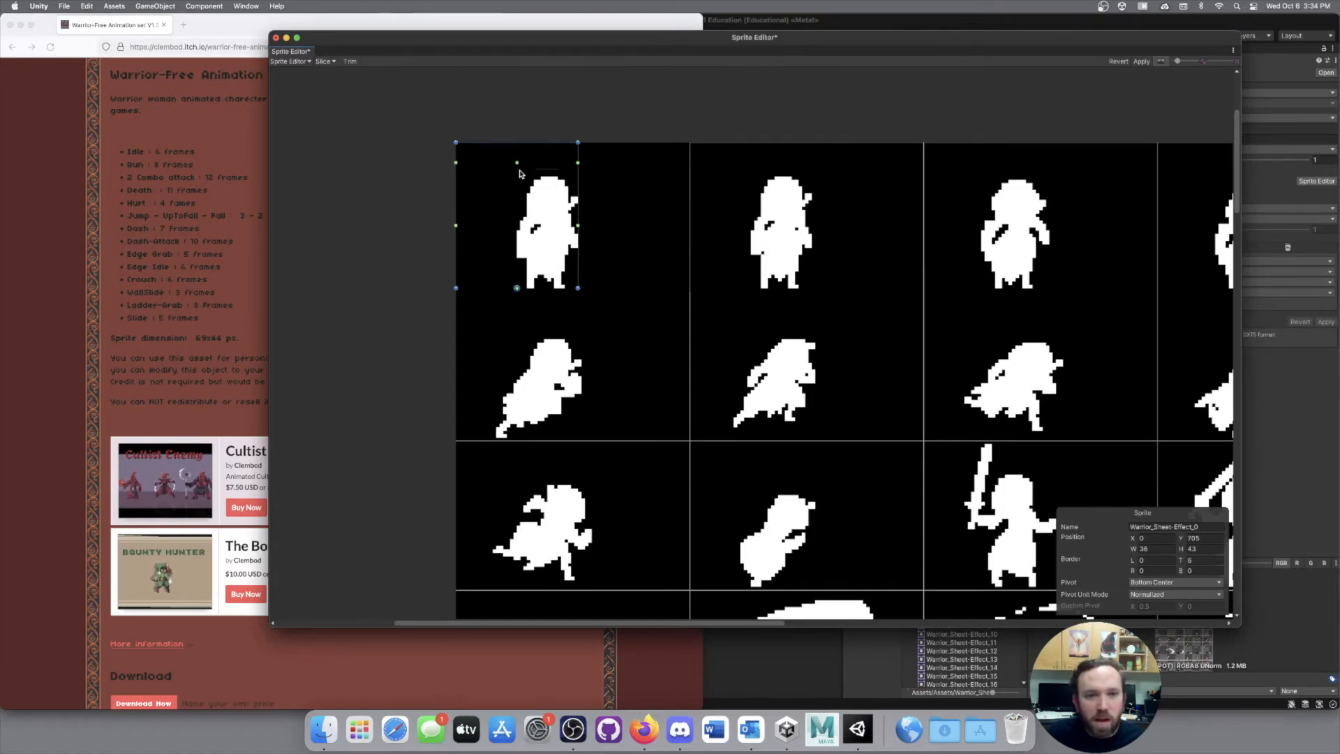
mouse_move(514, 172)
left_mouse_down()
mouse_move(534, 142)
mouse_move(539, 176)
left_mouse_up()
left_click_drag(455, 191, 516, 196)
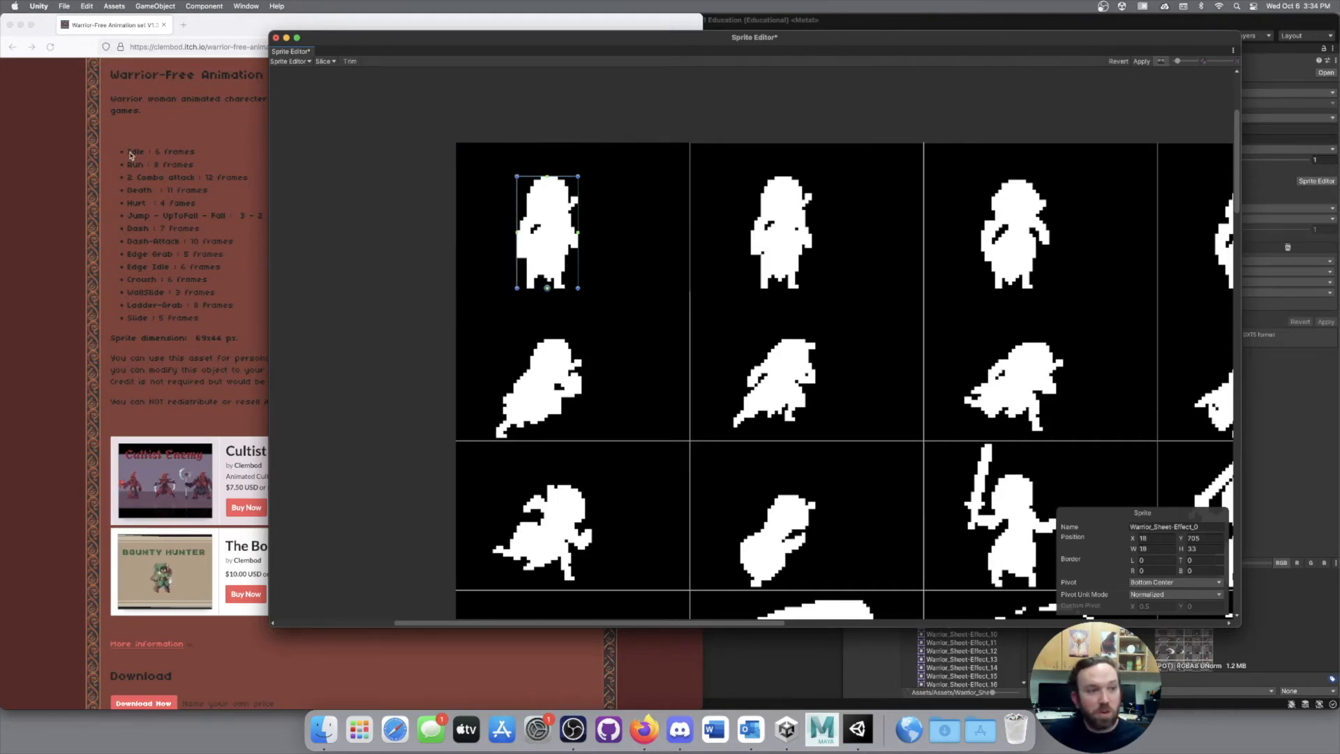
Name the first idle sprite Idle1 and tighten the second sprite's slice around its silhouette, about 18 by 33 px at X 87, Y 705.
left_click(1169, 526)
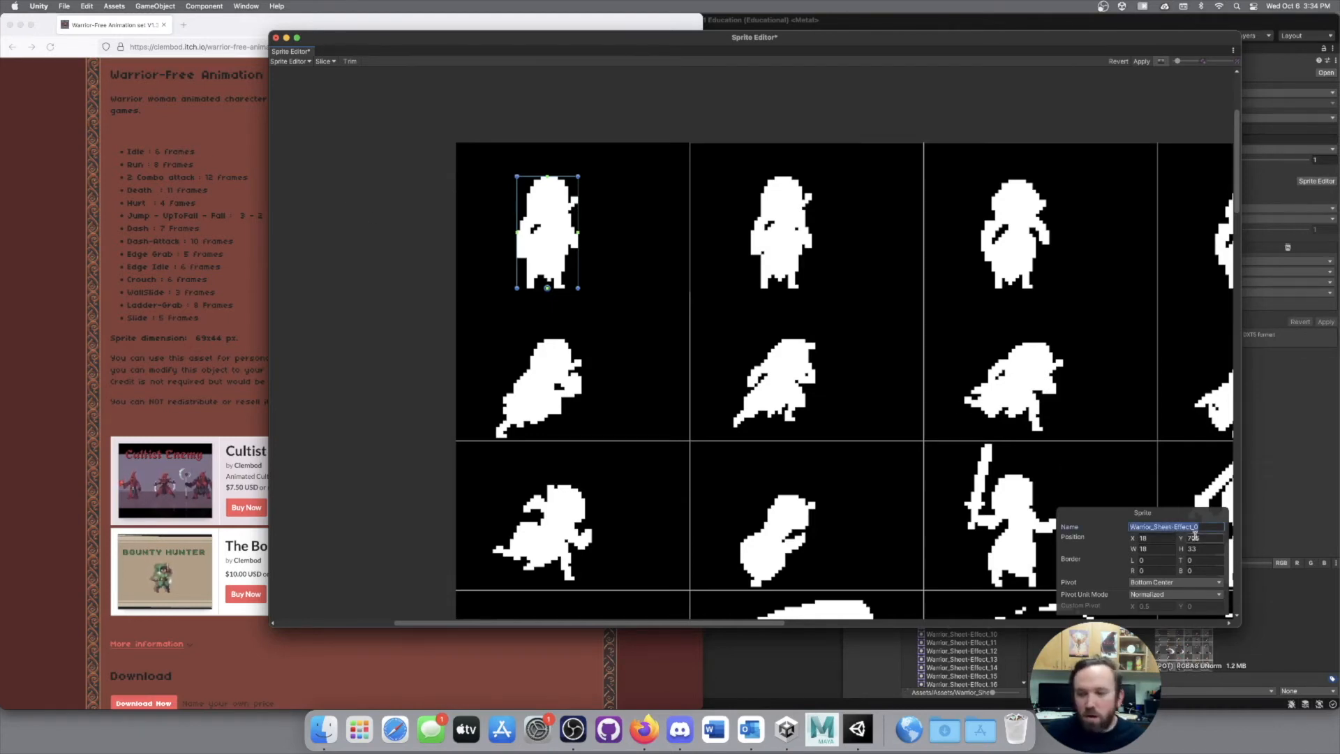
type("Idle1")
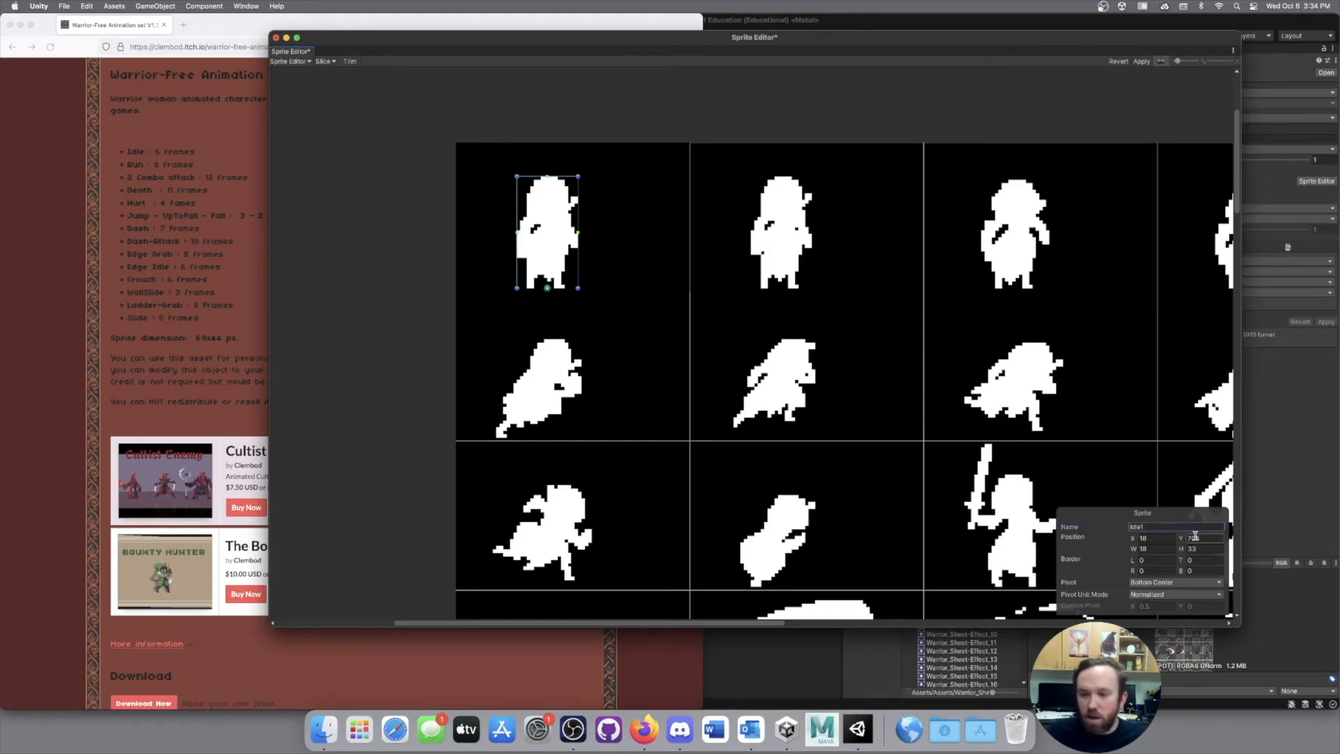
left_click(787, 211)
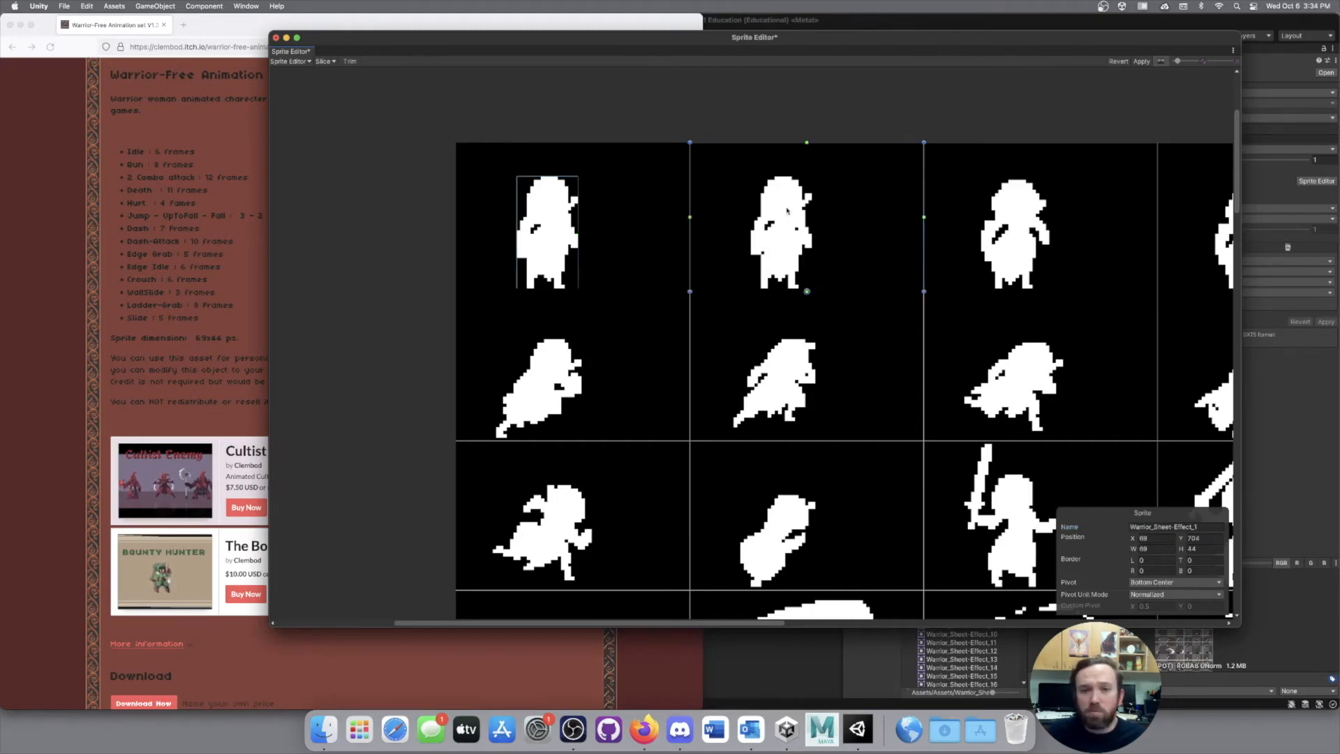
left_click_drag(767, 142, 759, 176)
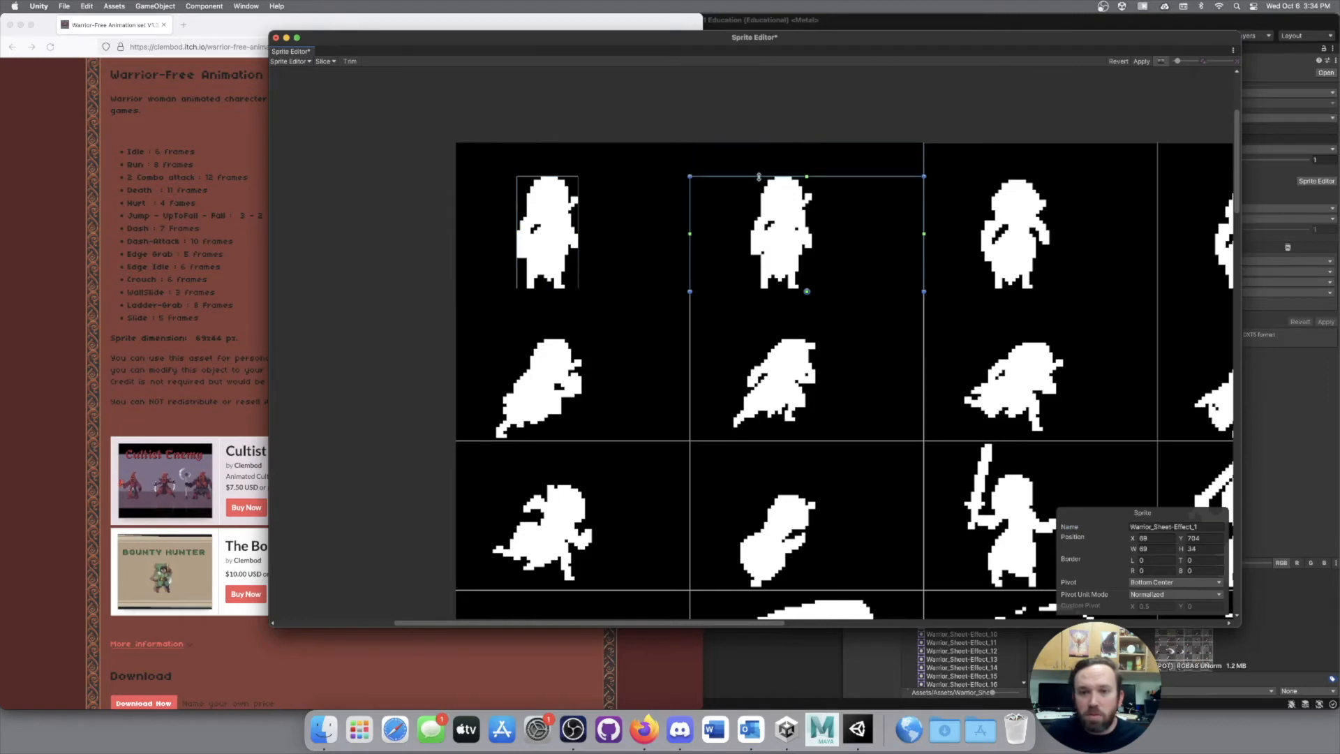
left_click_drag(924, 292, 809, 286)
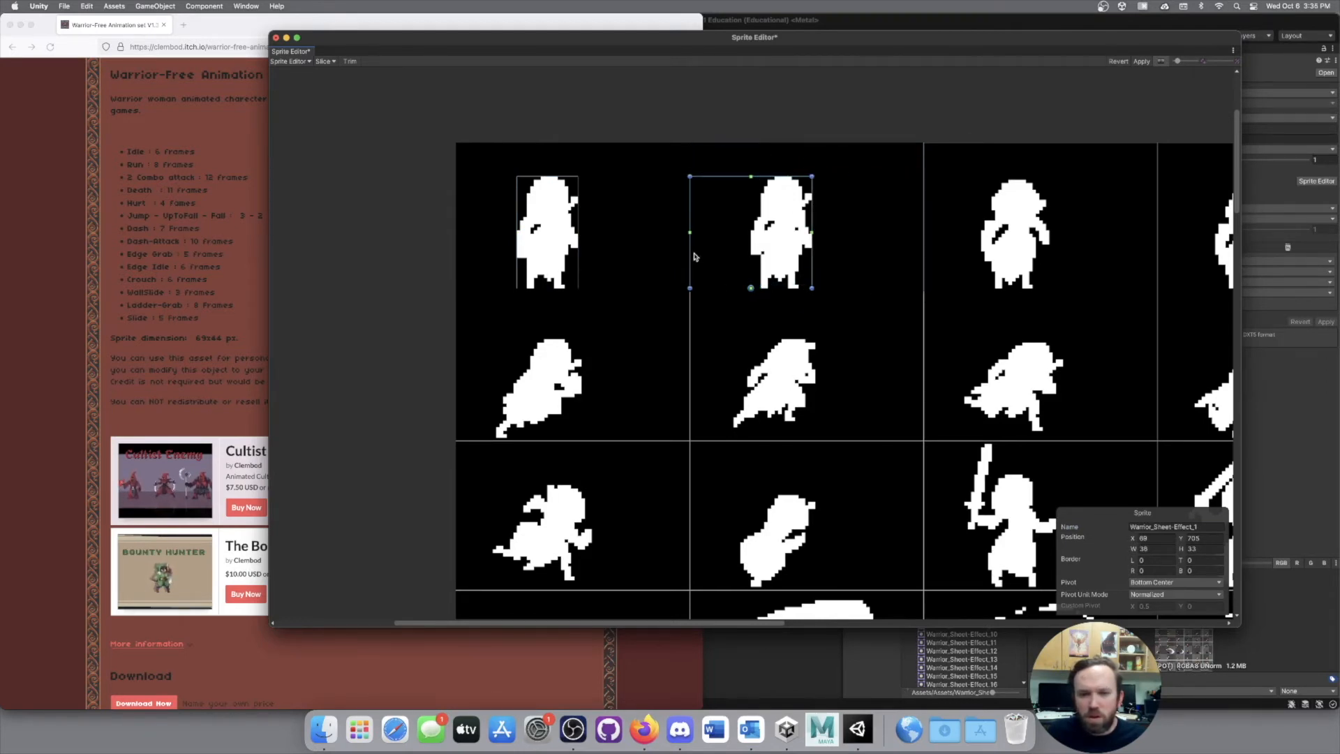
left_click_drag(690, 254, 751, 258)
Rename the second idle sprite in the sheet's top row as Idle2.
left_click(1162, 526)
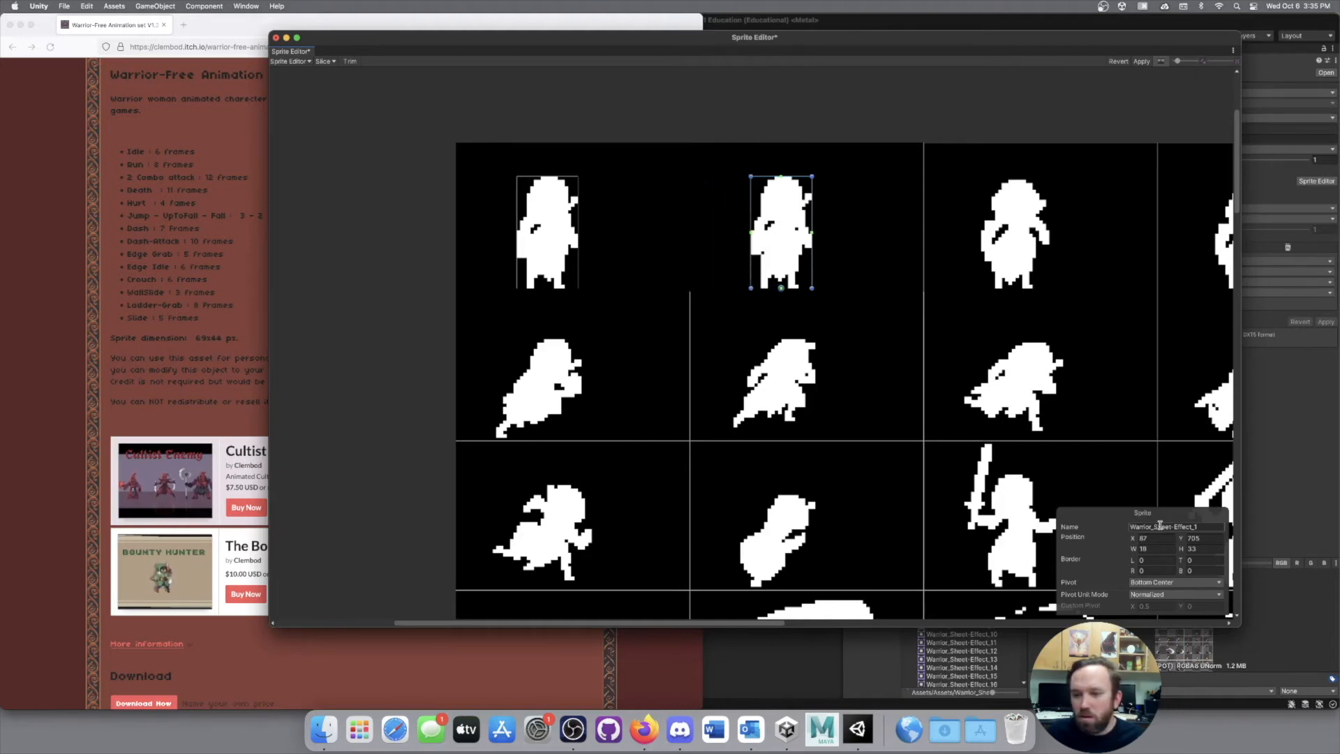
key("BackSpace")
key("BackSpace")
key("BackSpace")
key("BackSpace")
key("BackSpace")
key("BackSpace")
key("BackSpace")
key("BackSpace")
key("BackSpace")
key("BackSpace")
key("BackSpace")
key("BackSpace")
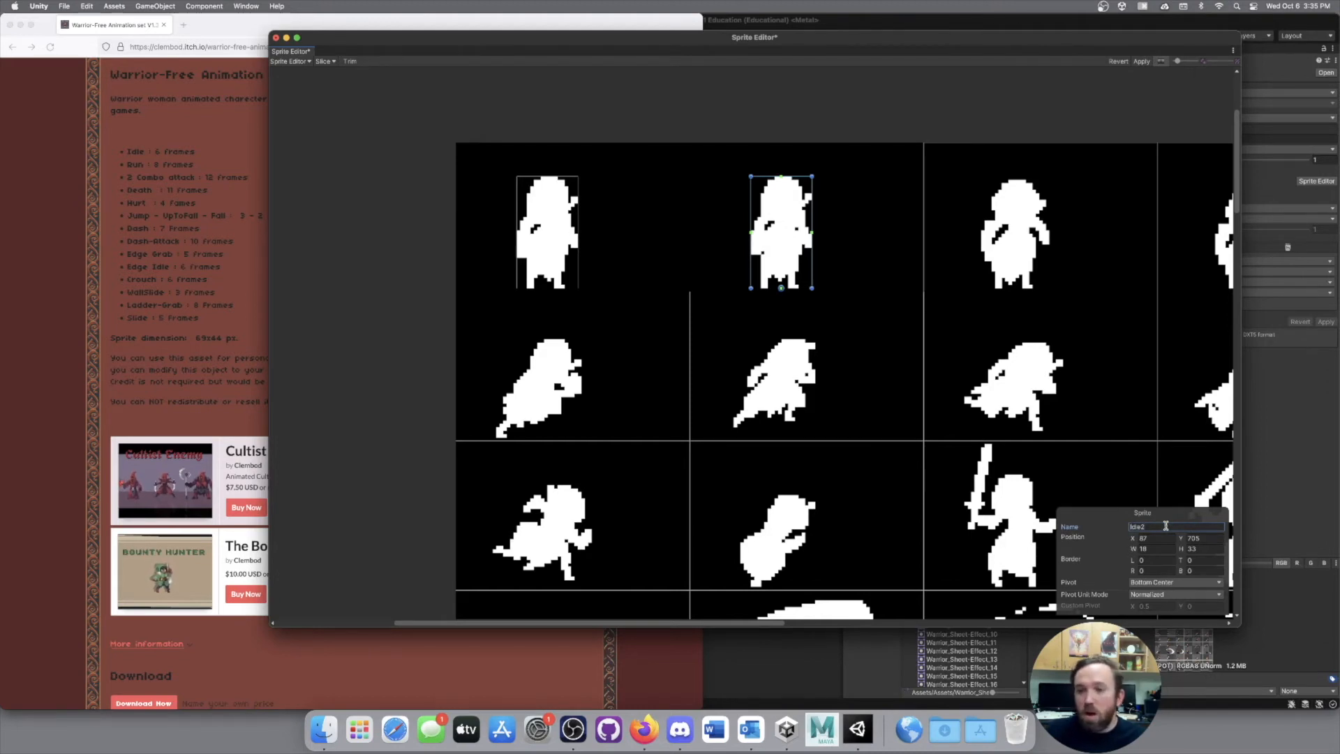
Name the third and fourth sprites in the sheet's top row Idle3 and Idle4.
left_click(1047, 231)
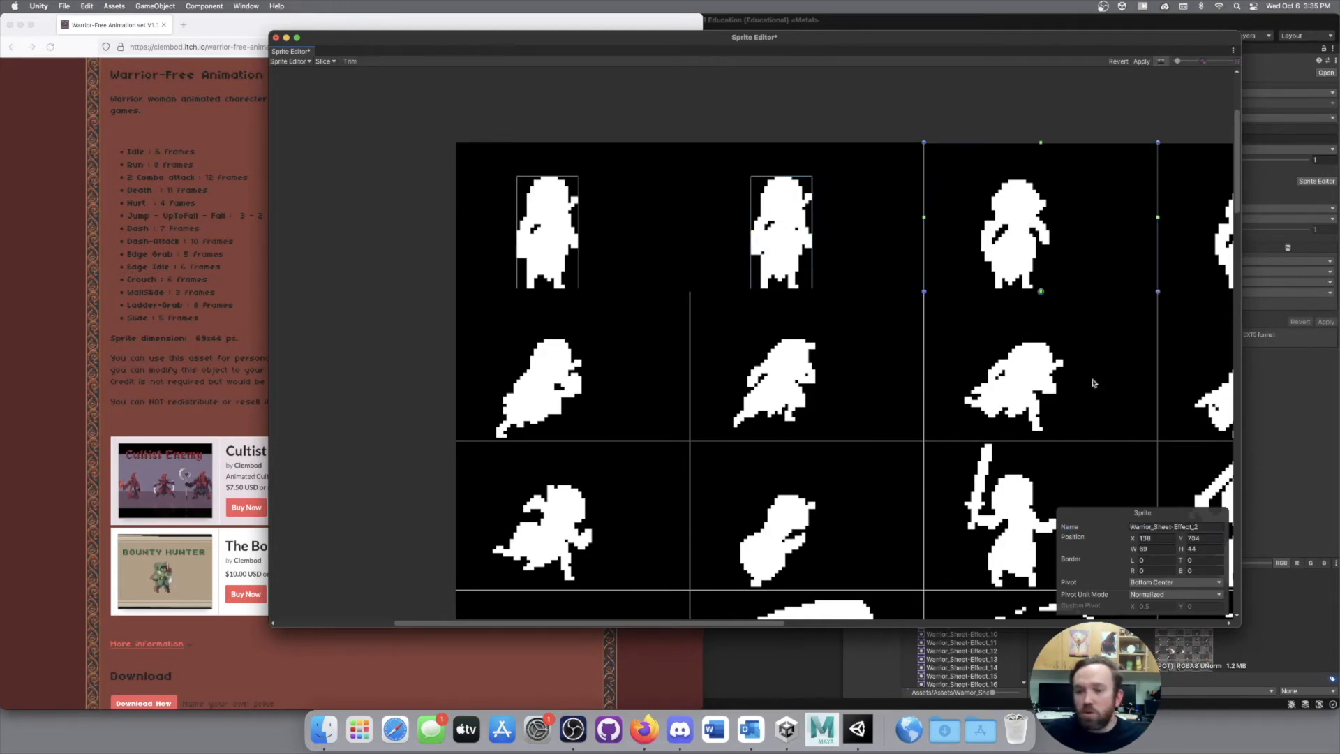
left_click(1166, 528)
type("Idle3")
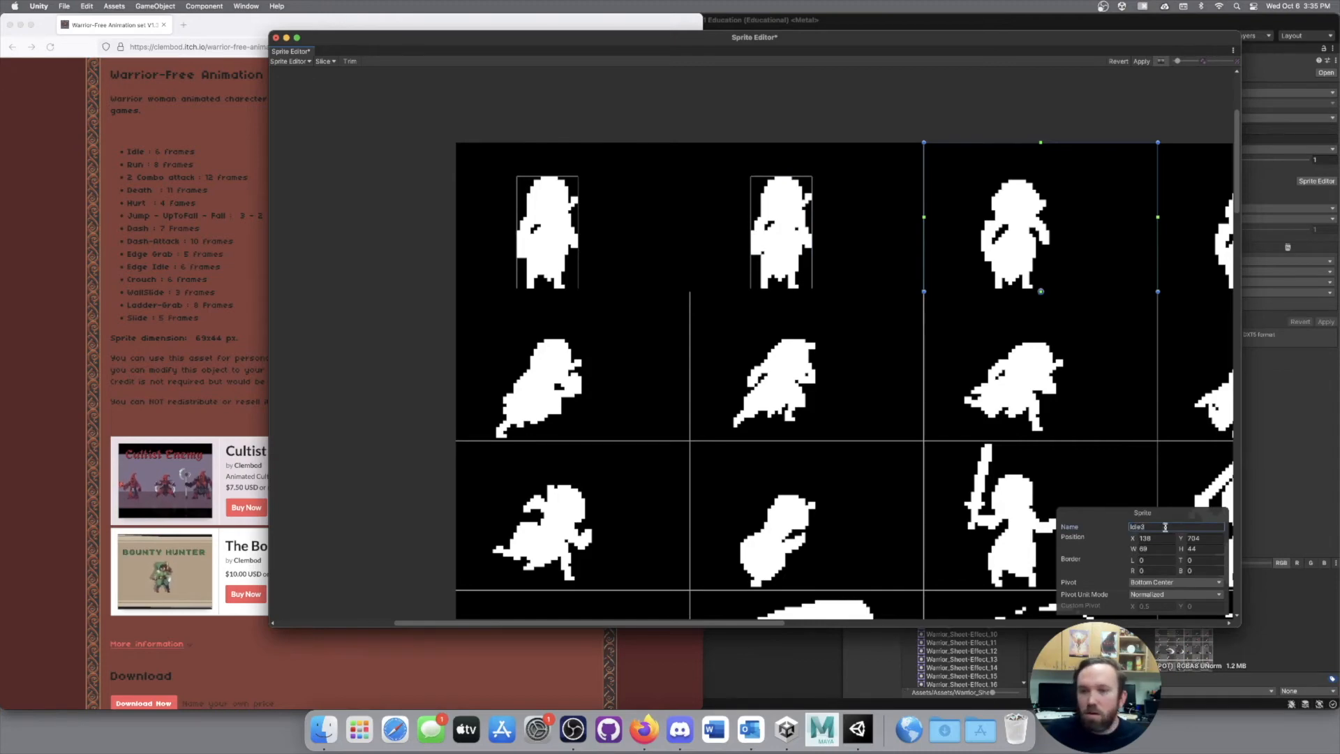
middle_click_drag(1087, 369, 623, 379)
left_click(802, 233)
left_click(1143, 526)
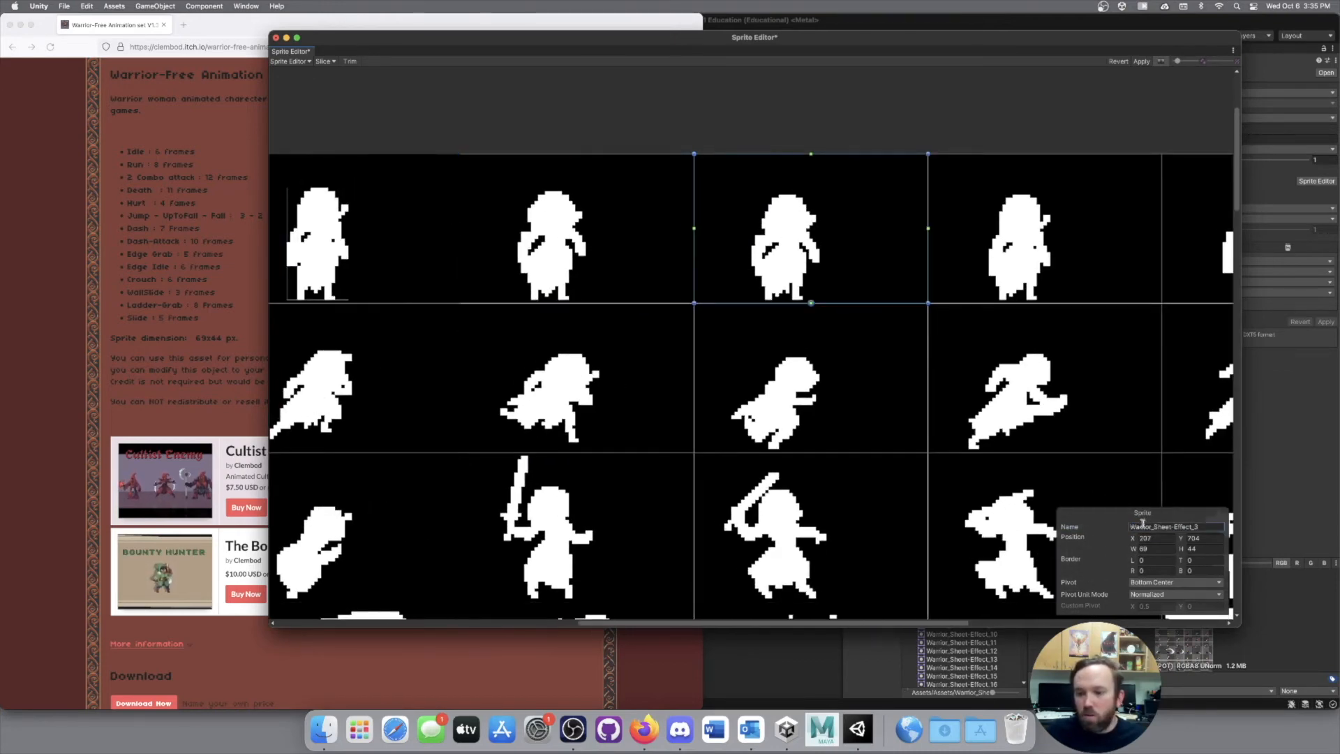
type("Idle4")
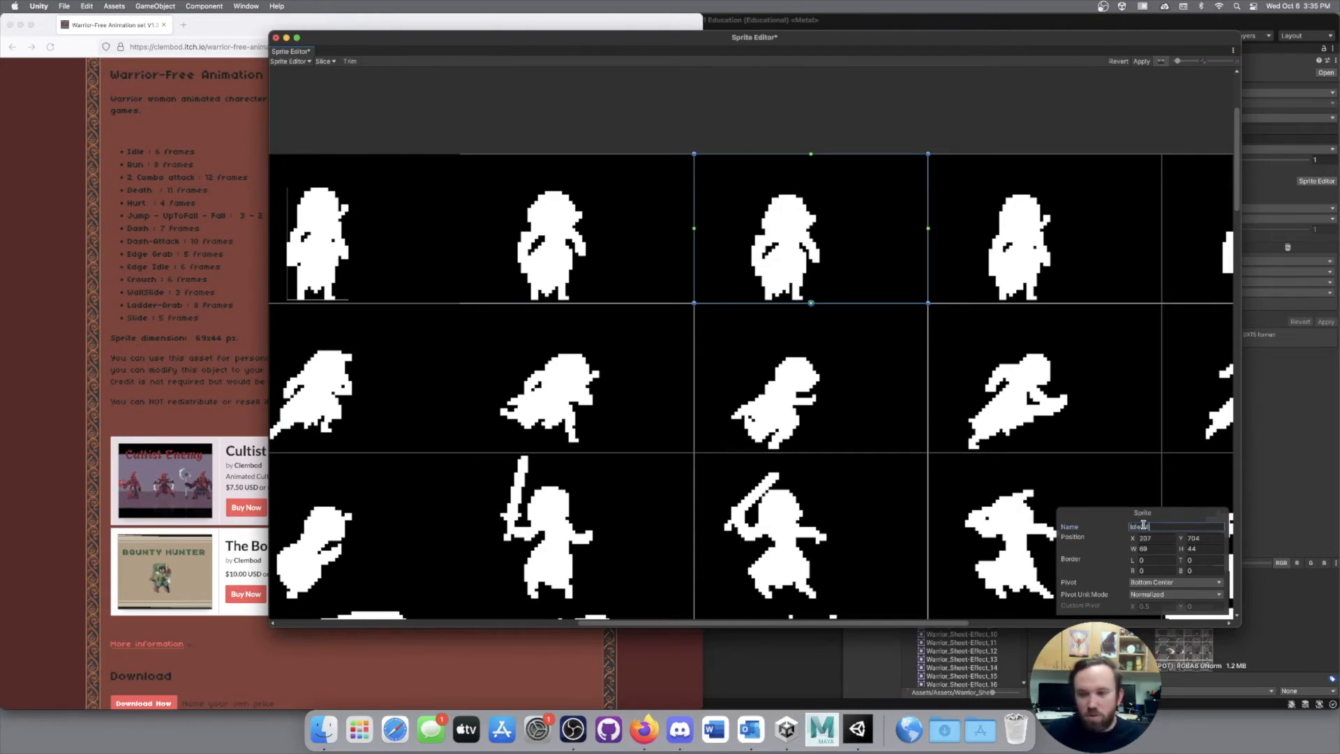
type("le3")
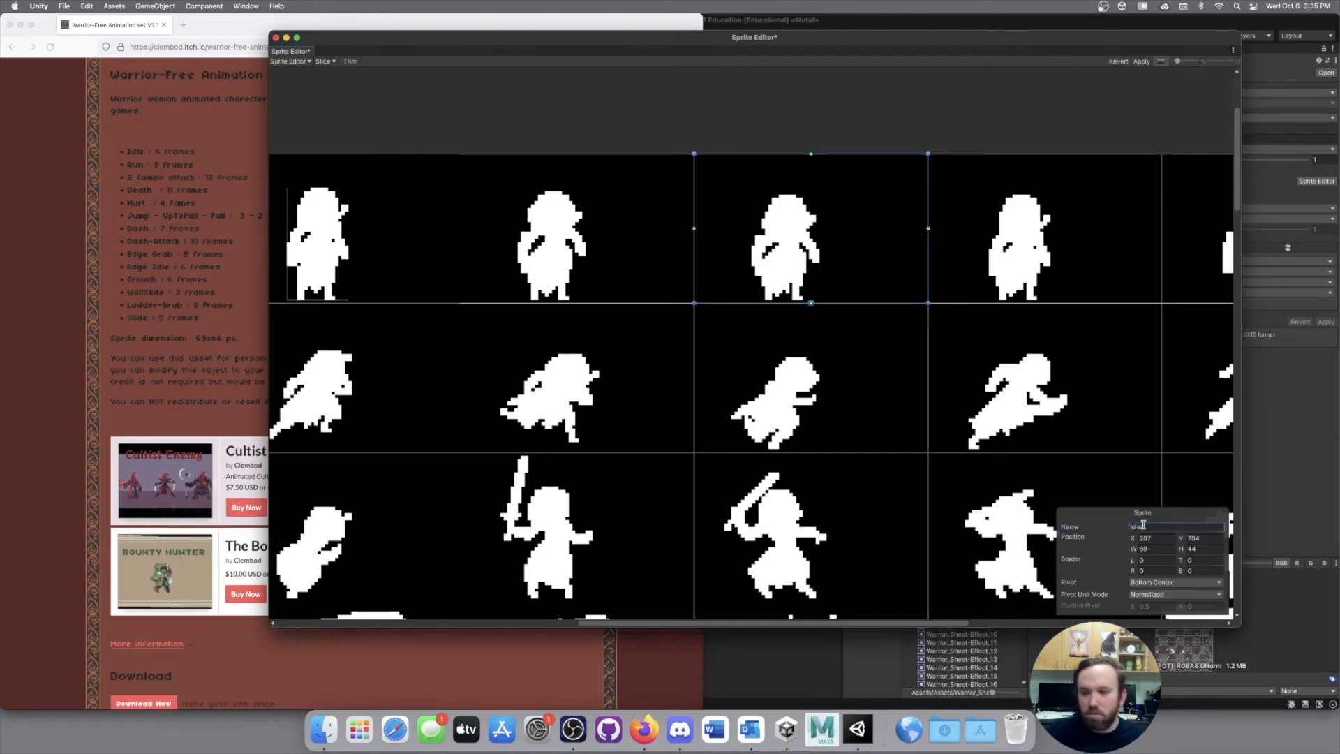
Tighten the slices of the Idle3 and Idle4 sprites around the character's silhouette.
left_click(550, 231)
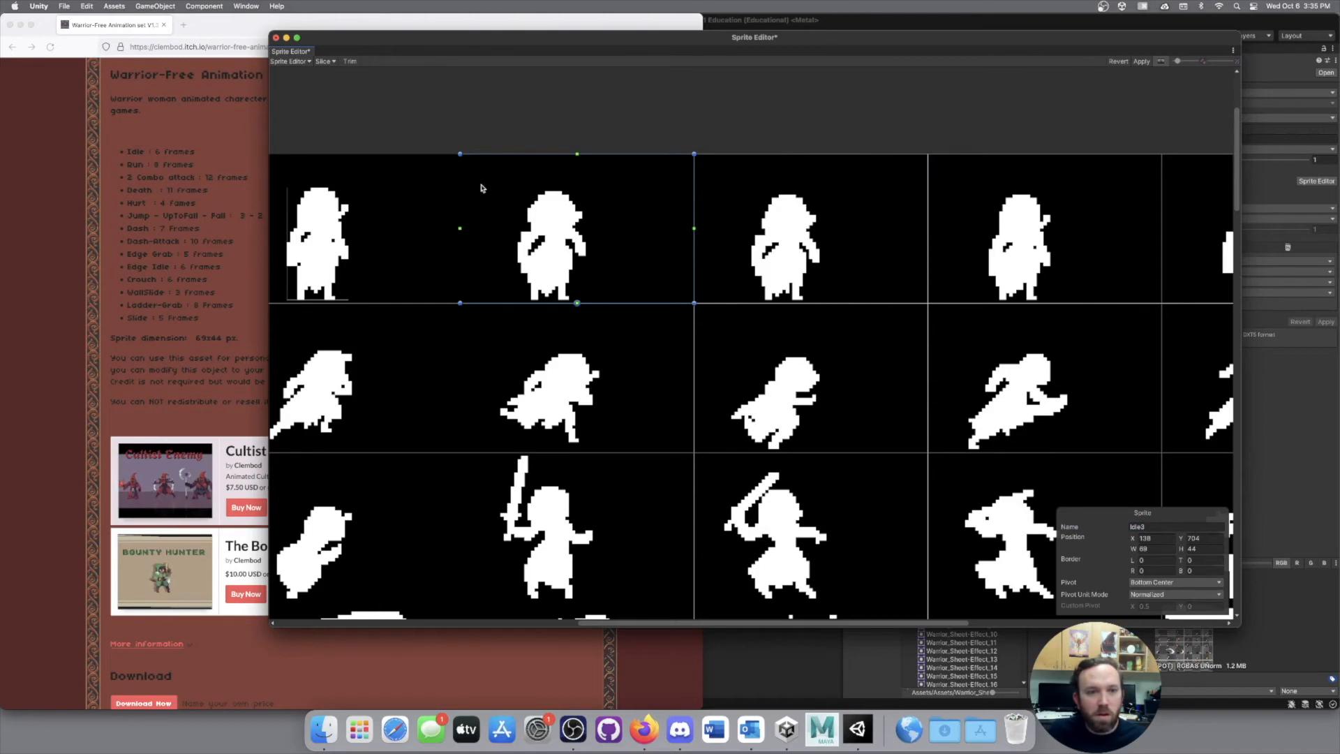
left_click_drag(460, 156, 517, 190)
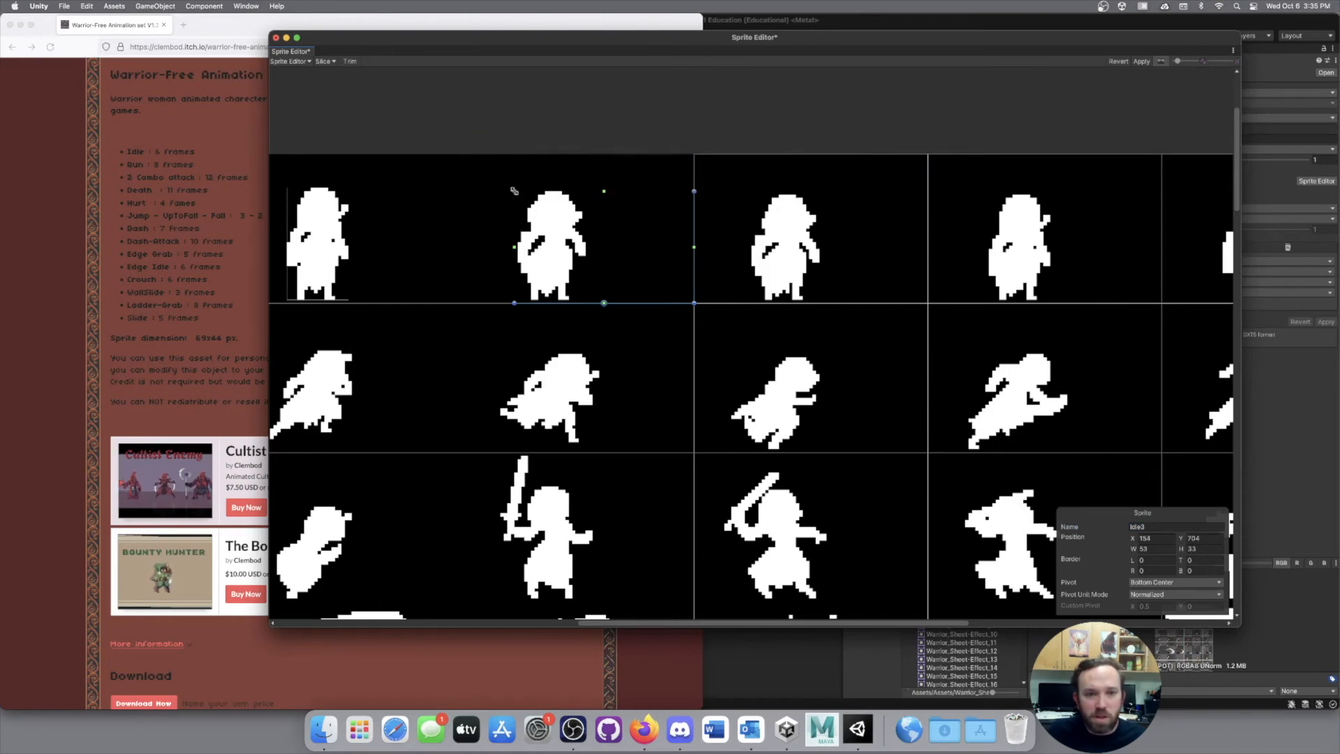
left_click_drag(694, 302, 586, 300)
left_click(821, 244)
left_click_drag(695, 155, 749, 196)
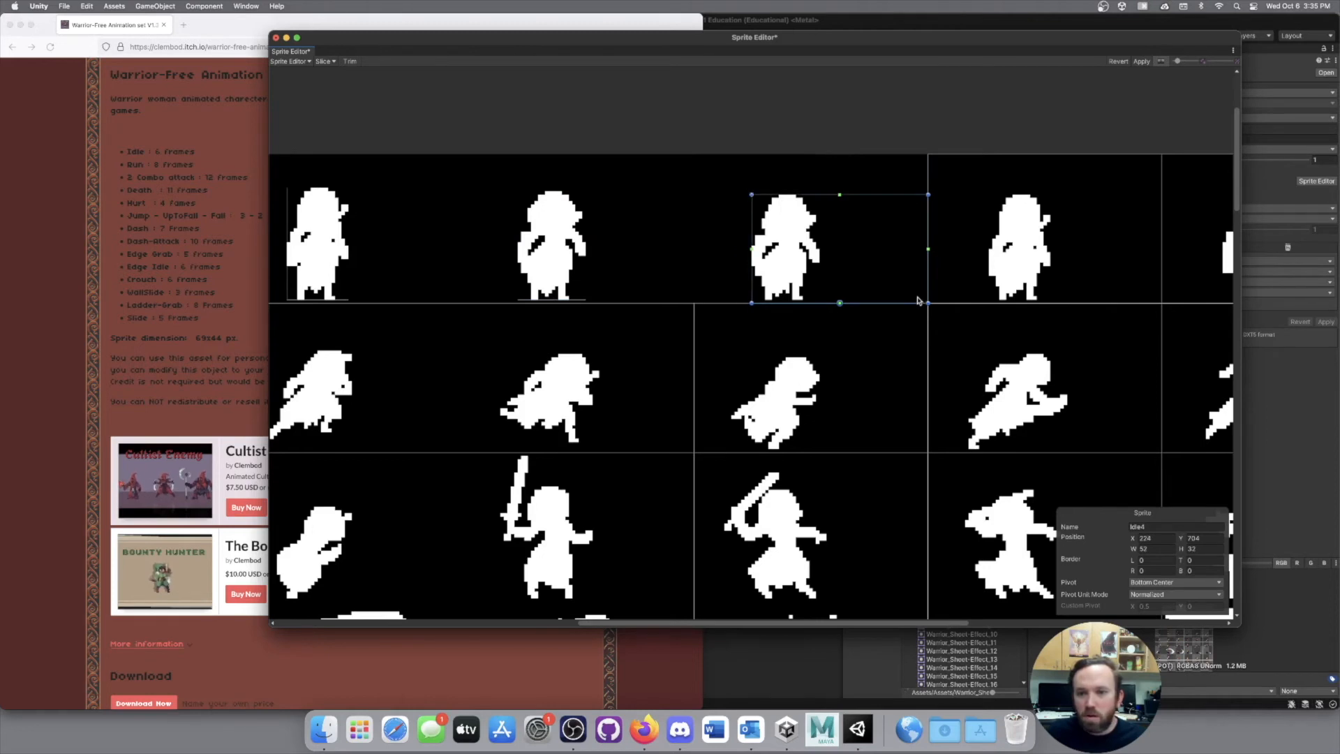
left_click_drag(927, 303, 819, 300)
Name the fifth sprite in the top row Idle5 and tighten its slice around the silhouette.
middle_click_drag(911, 244, 735, 245)
left_click(838, 246)
left_click(1148, 526)
key("BackSpace")
type("Idle5")
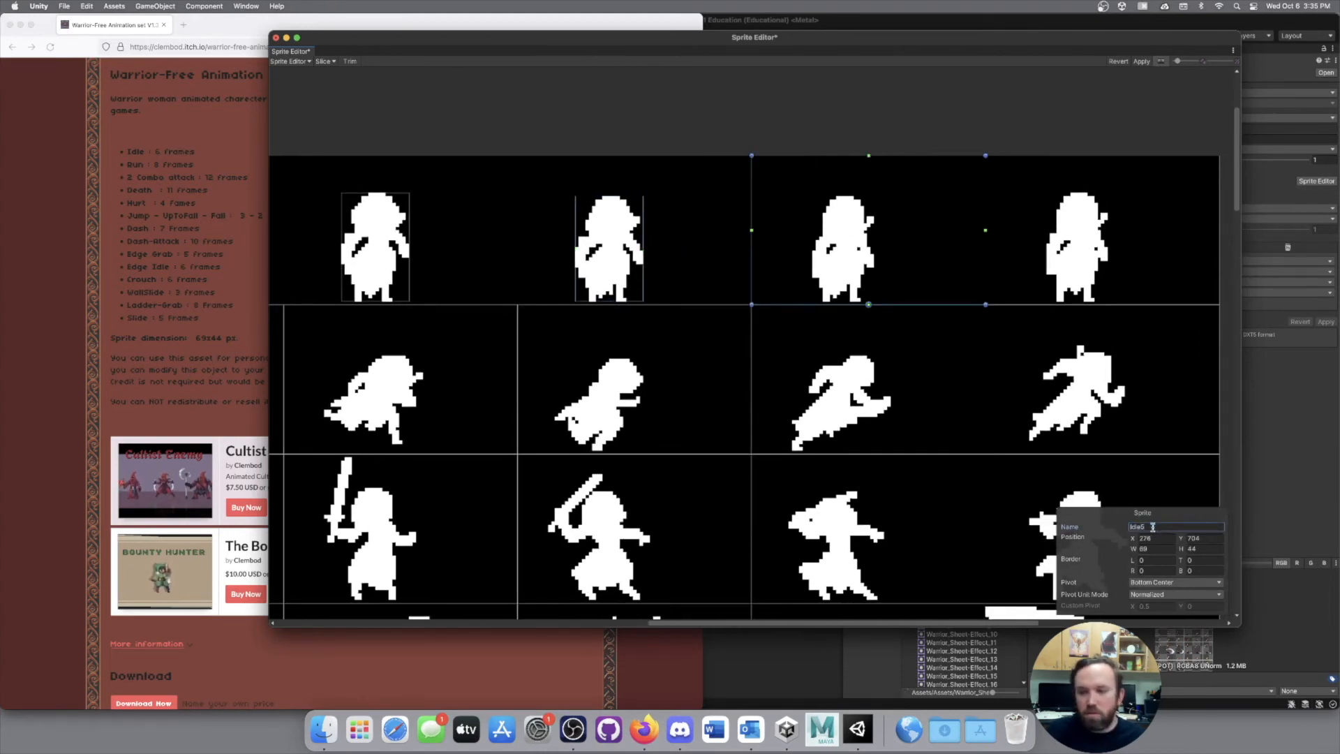
left_click_drag(753, 155, 812, 196)
left_click_drag(984, 305, 873, 301)
Tighten the sixth top-row sprite's slice to about 18 by 32 px at X 363, Y 705, and name it Idle6.
left_click(1075, 254)
left_click_drag(984, 157, 1045, 193)
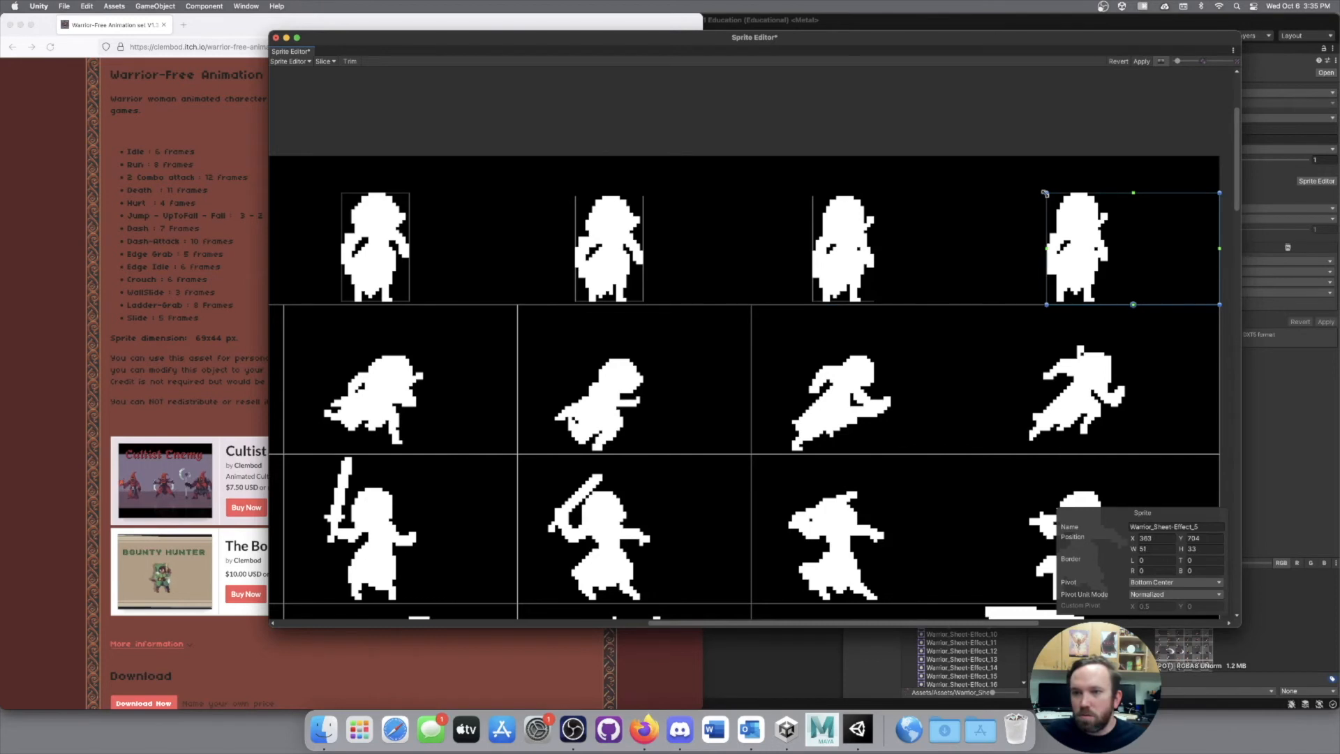
left_click_drag(1218, 305, 1108, 301)
left_click(1169, 526)
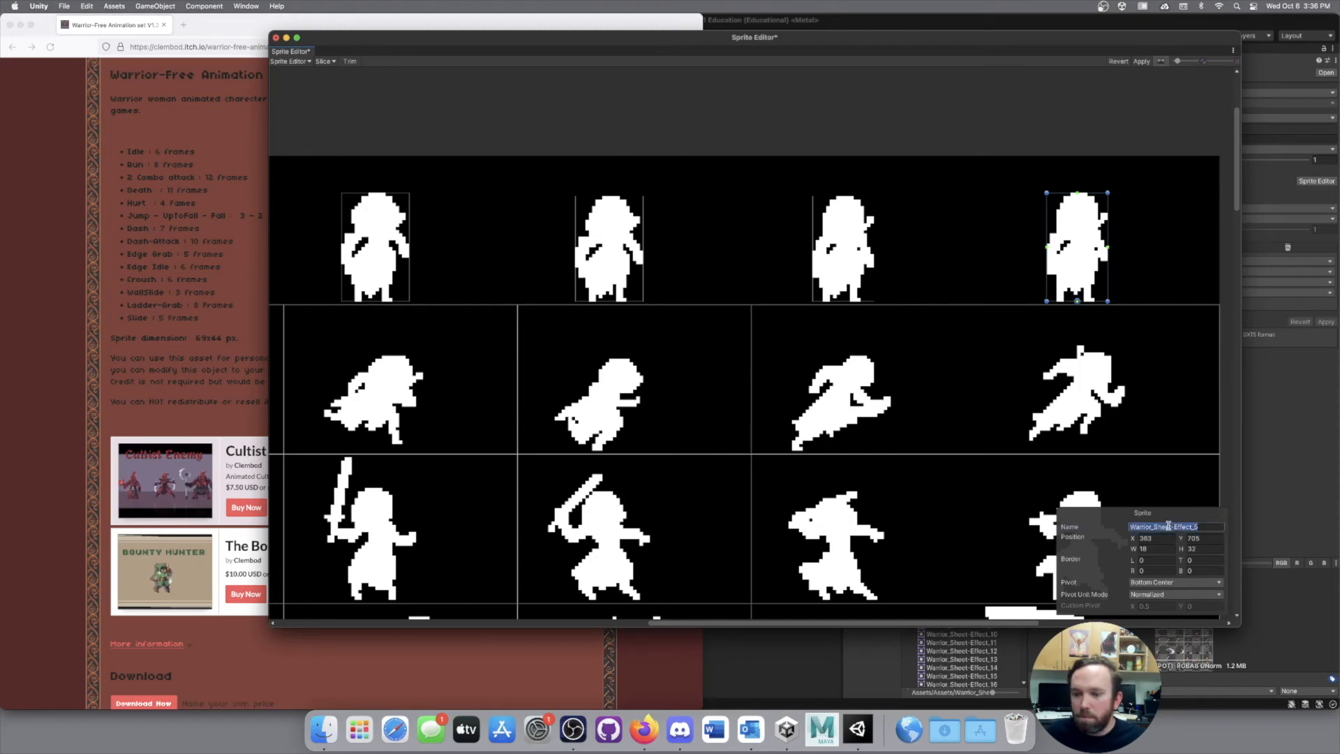
type("Idle6")
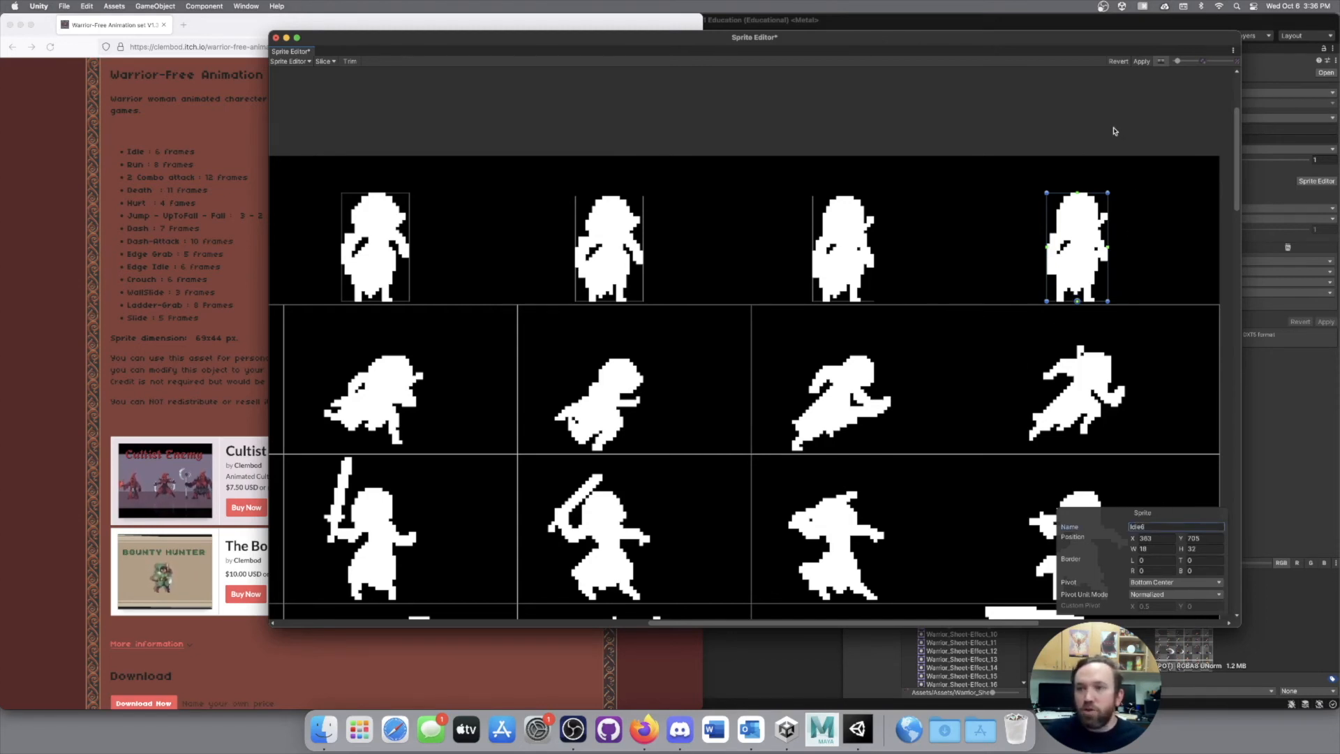
Apply the sprite changes to the warrior sheet and close the Sprite Editor.
left_click(1142, 62)
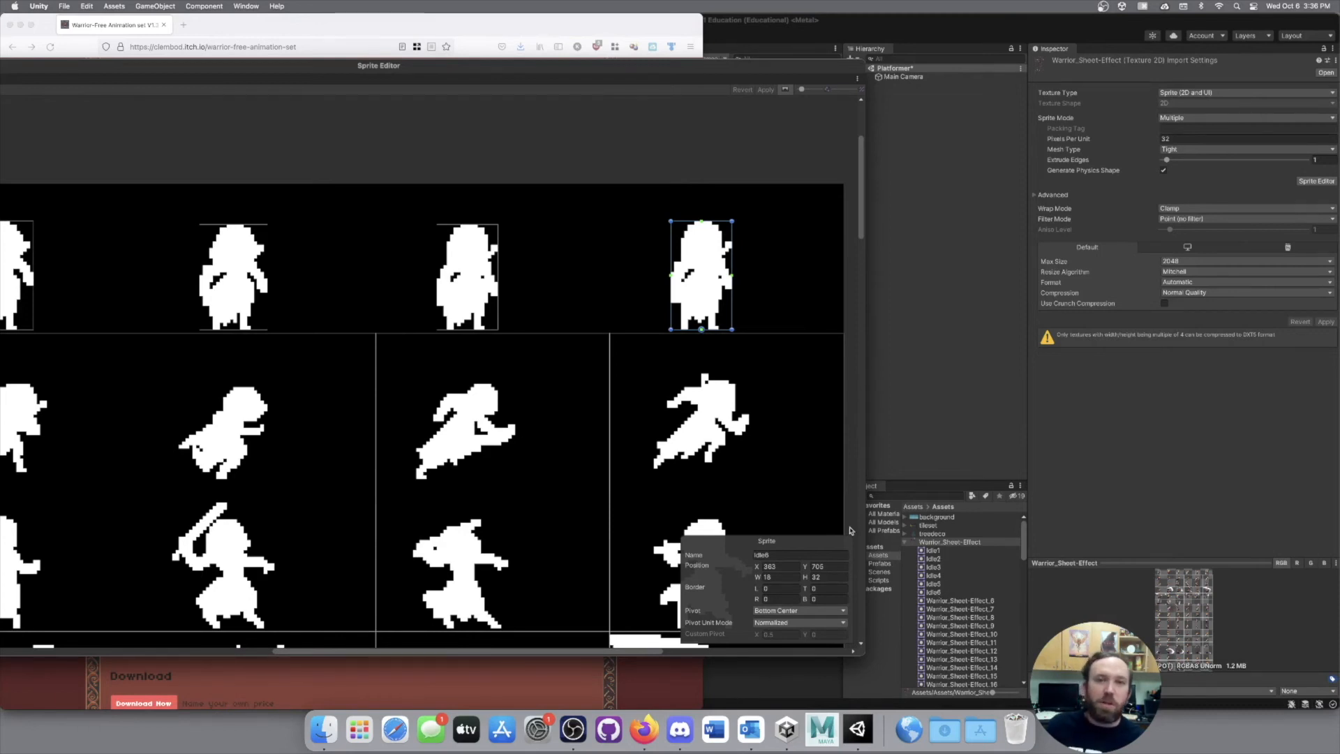
left_click_drag(350, 77, 606, 72)
left_click(156, 61)
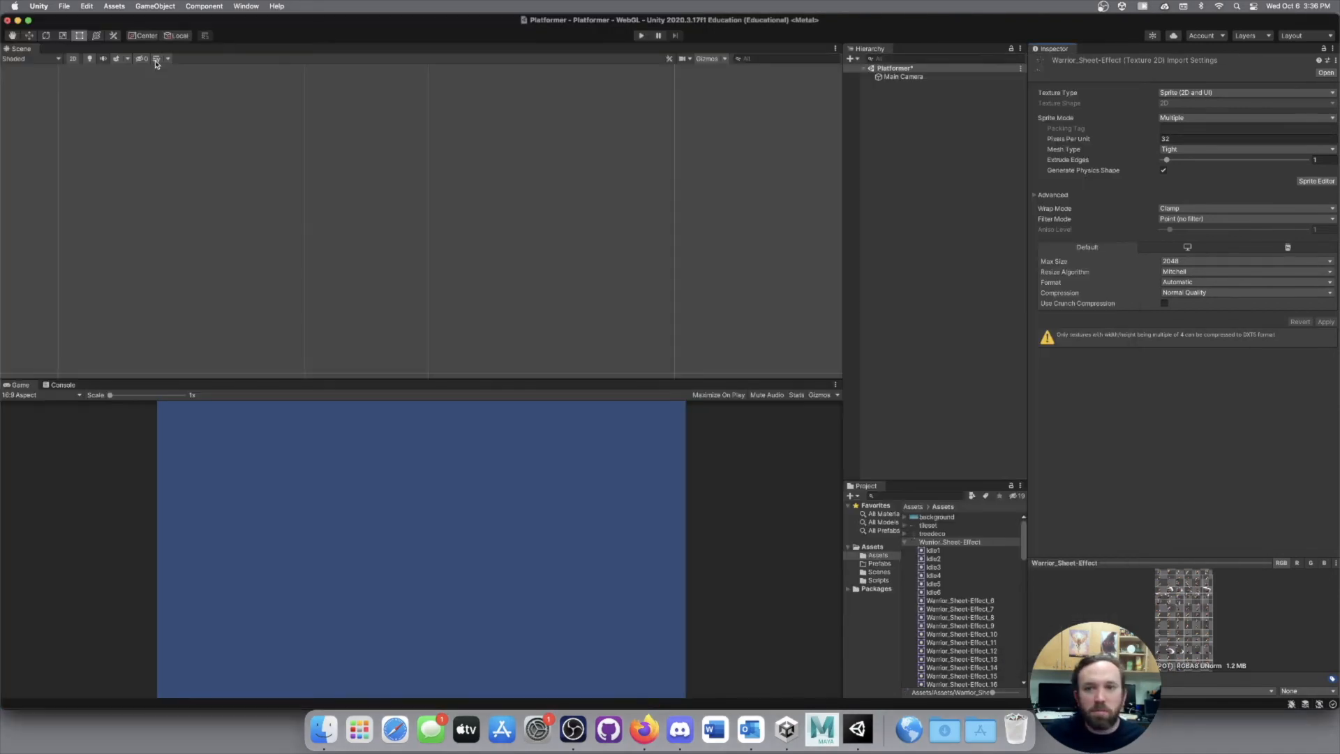
Set the tileset texture's import to Sprite Mode Multiple, 16 pixels per unit and Point (no filter), and apply the settings.
left_click(928, 525)
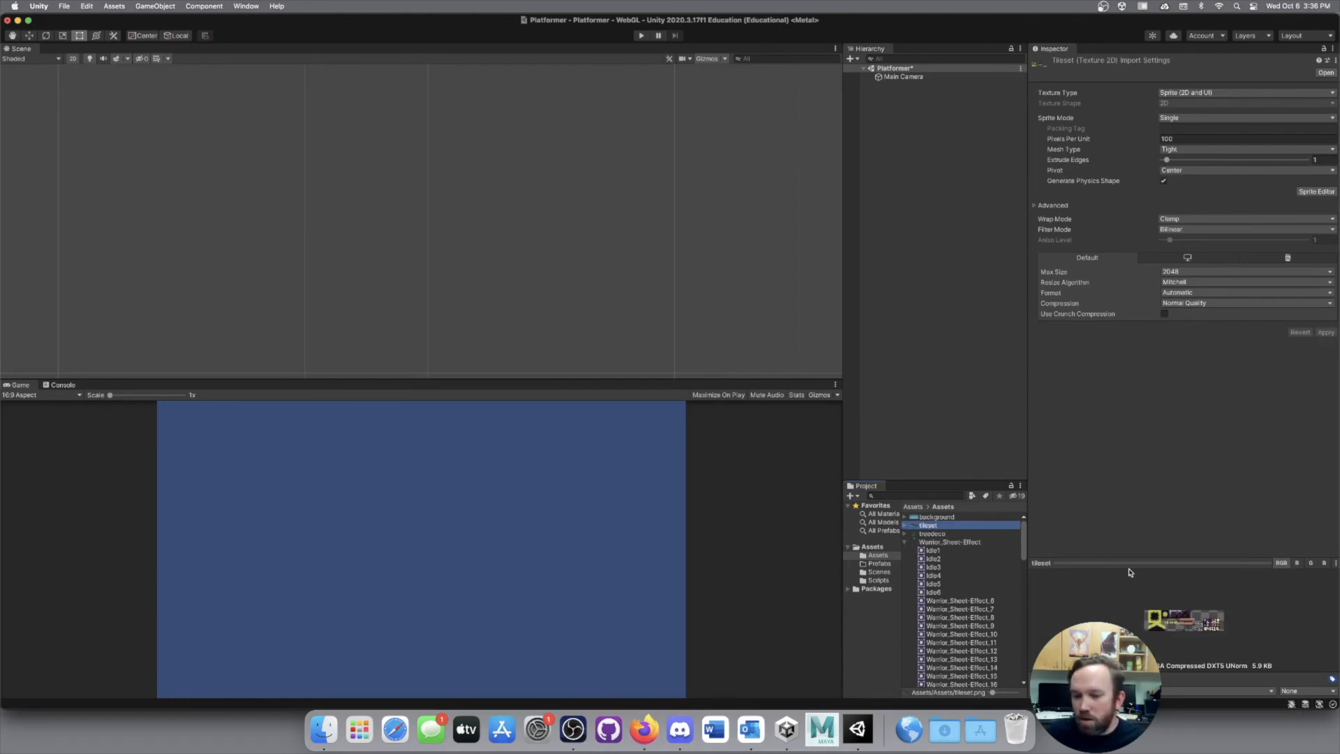
left_click_drag(1126, 562, 1148, 521)
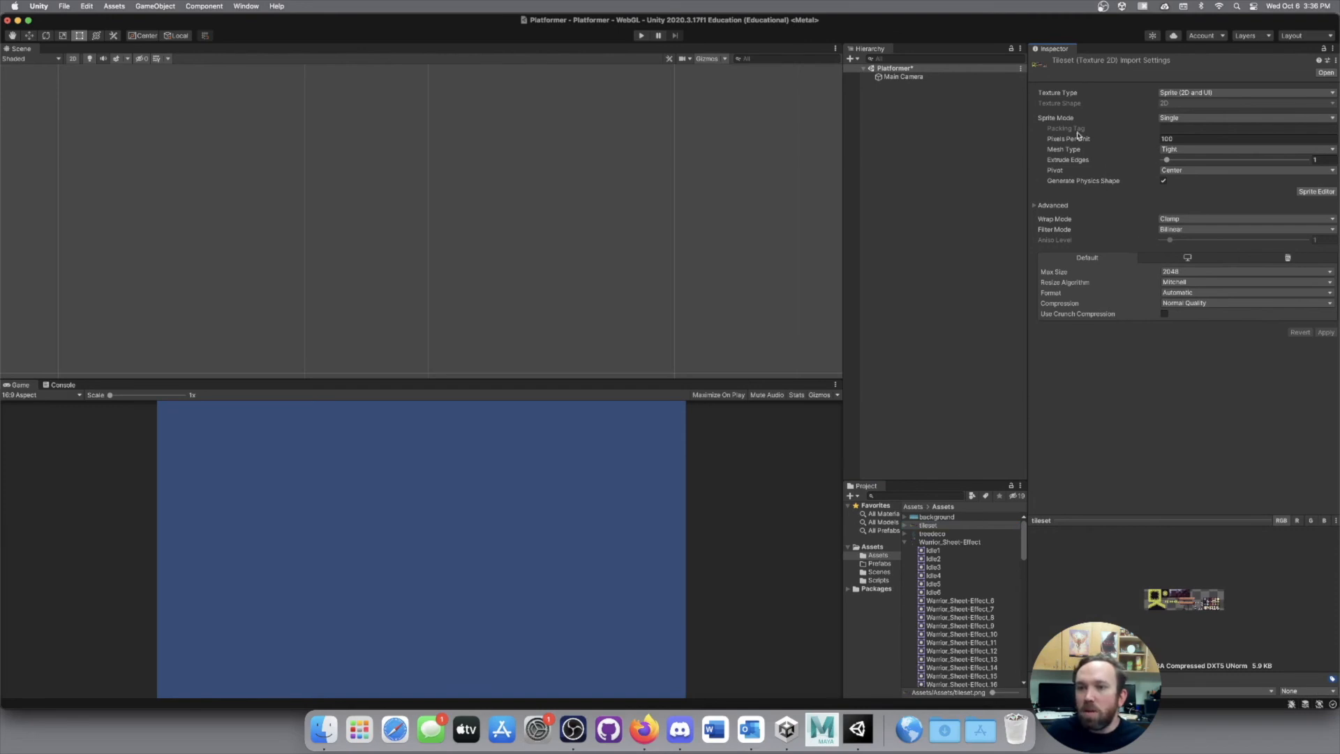
left_click(1213, 119)
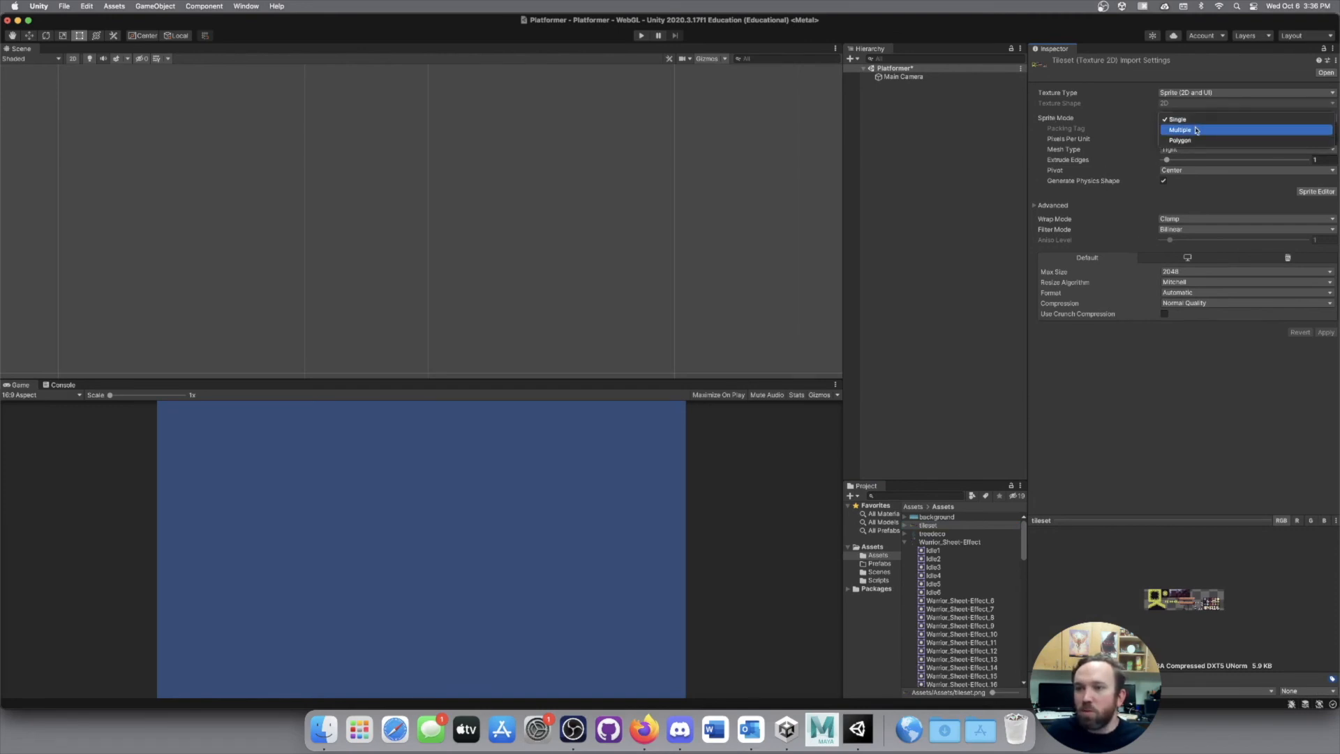
left_click(1196, 130)
left_click(1157, 140)
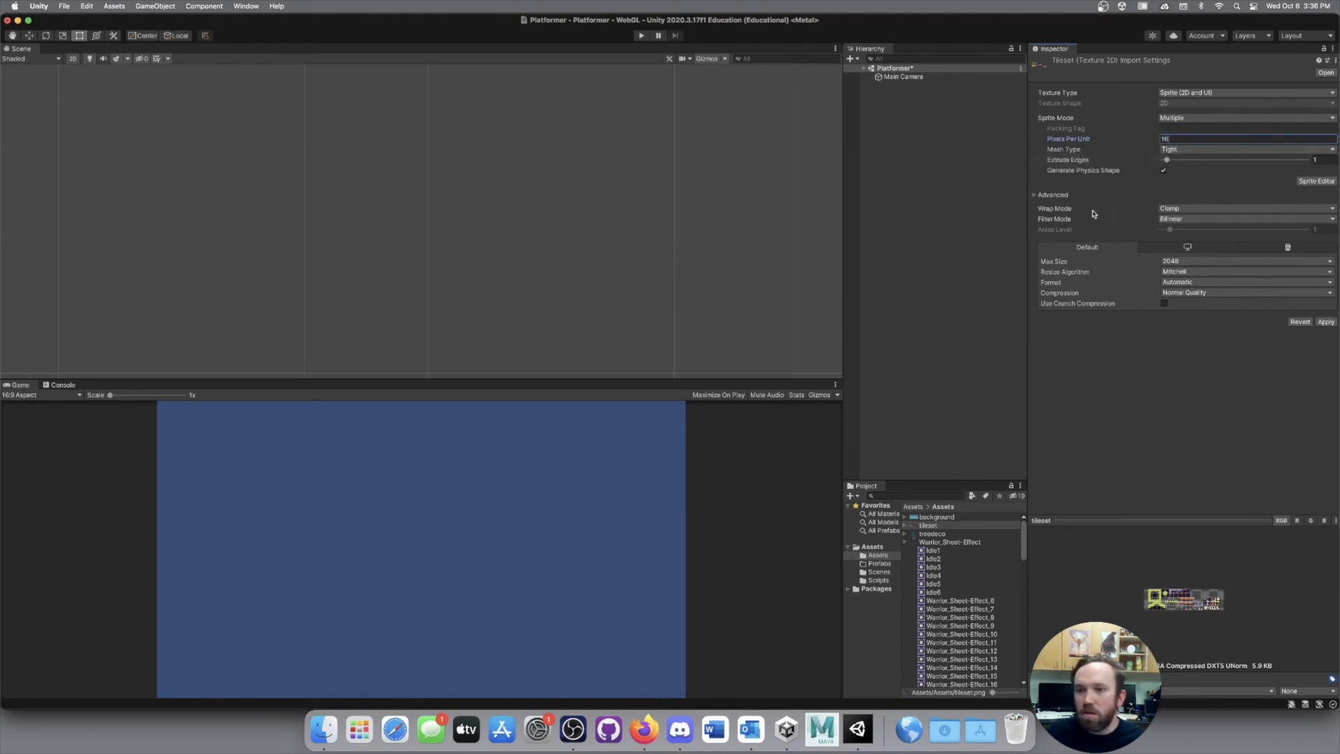
left_click(1193, 220)
left_click(1185, 209)
left_click(1326, 322)
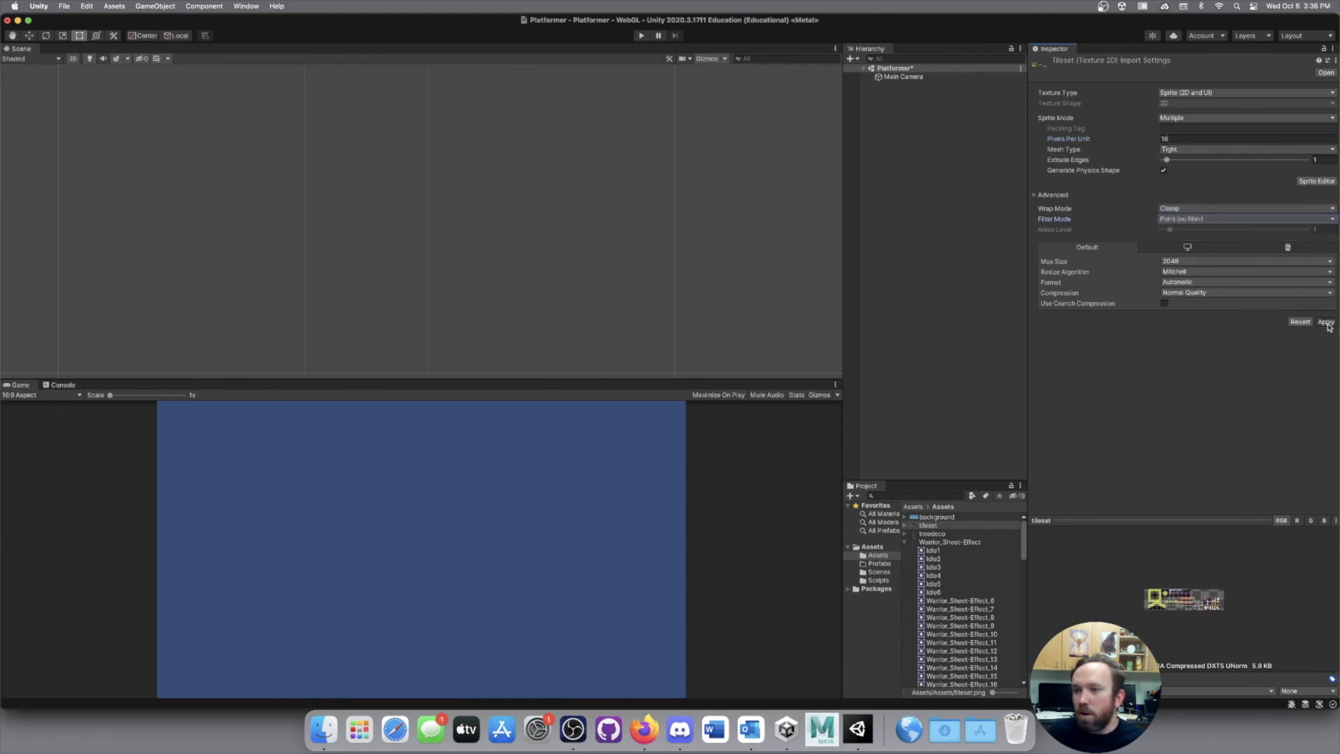
Slice the tileset in the Sprite Editor by a grid cell size of 8 by 8 px, apply it and close the editor.
left_click(1310, 183)
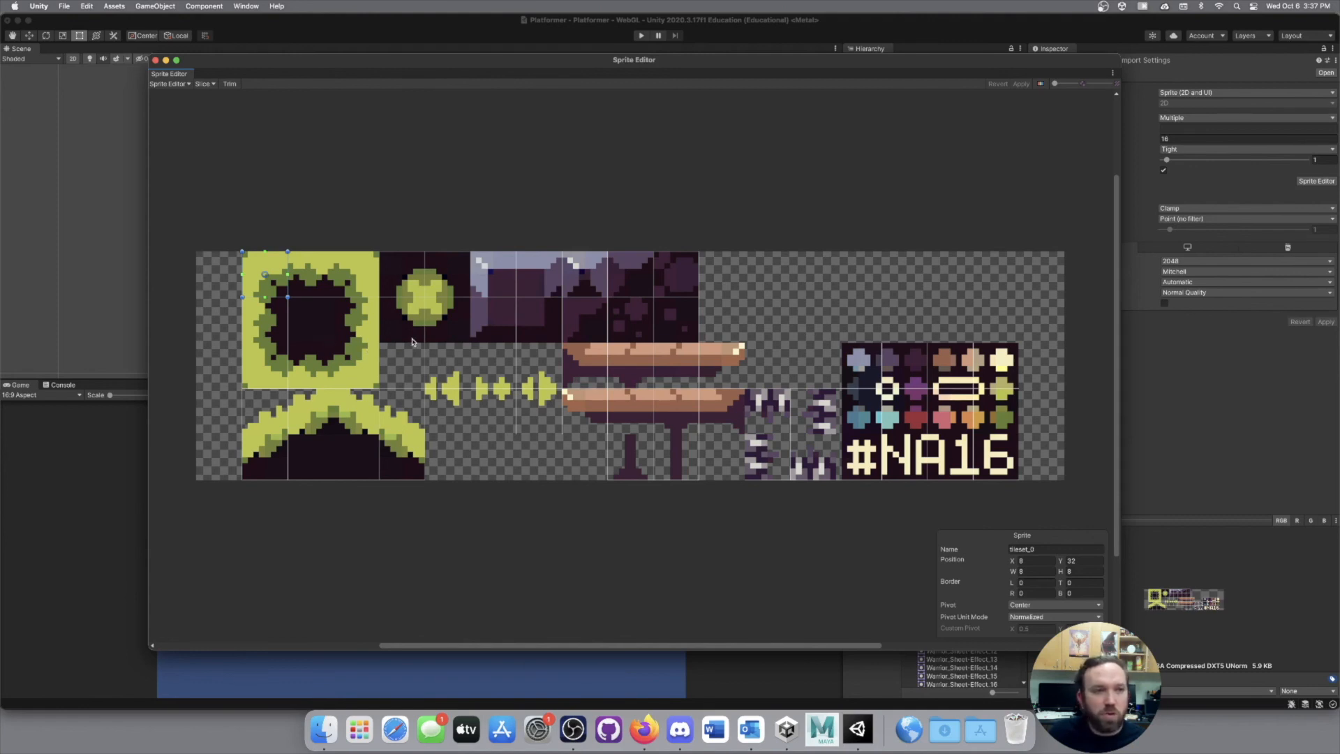
left_click(205, 83)
left_click(274, 95)
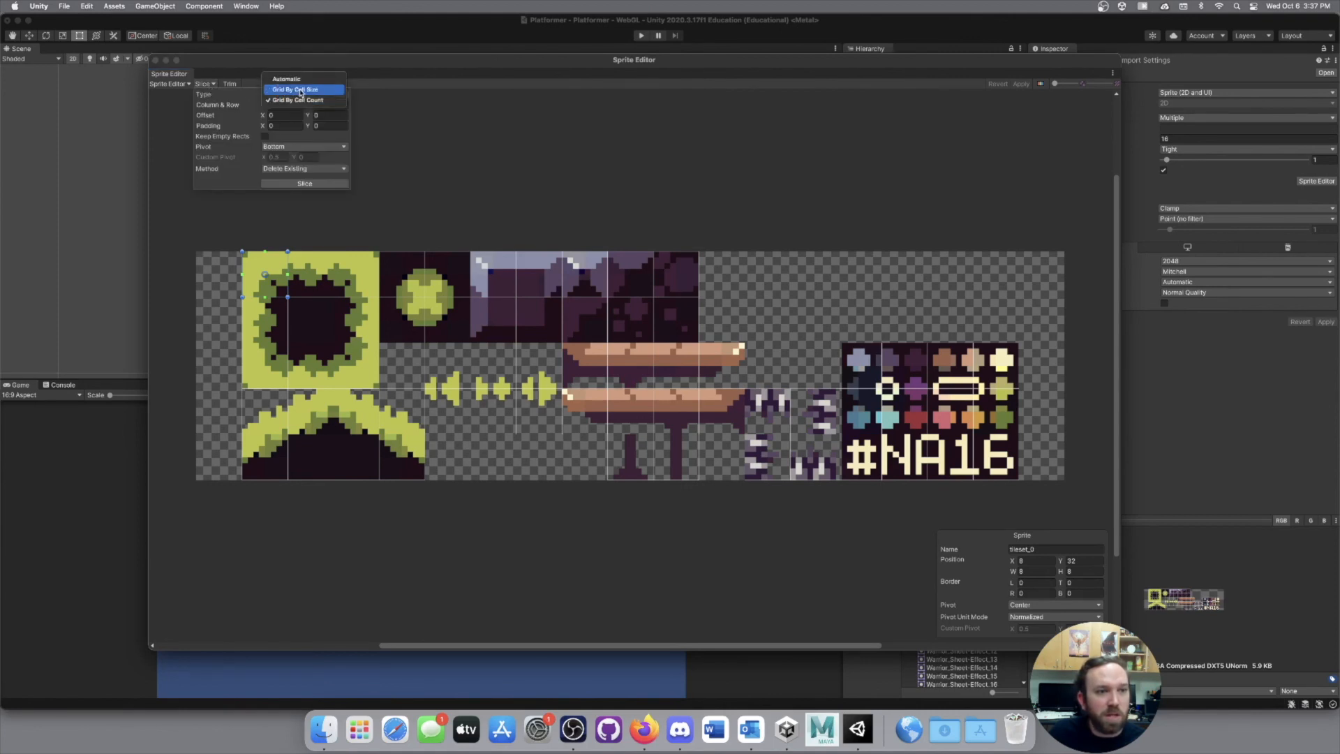
left_click(300, 90)
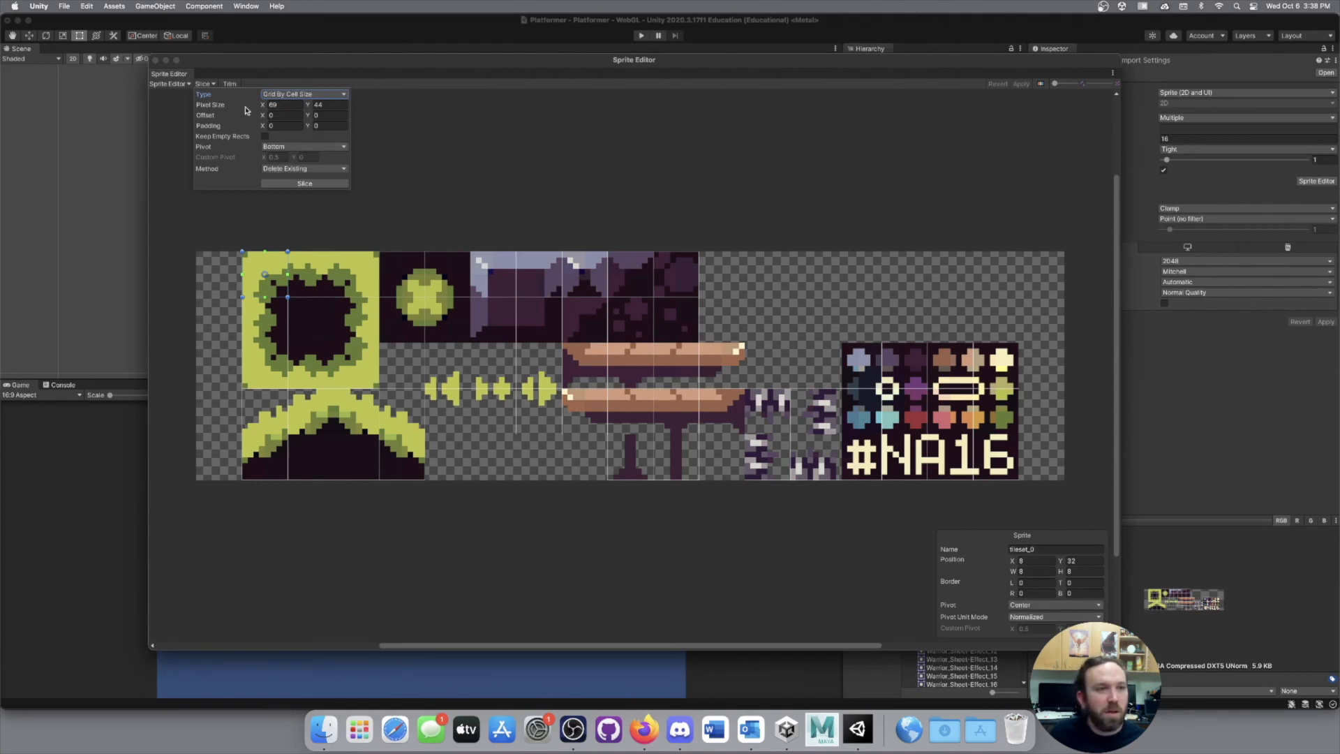
left_click(272, 105)
type("8")
key("Tab")
type("8")
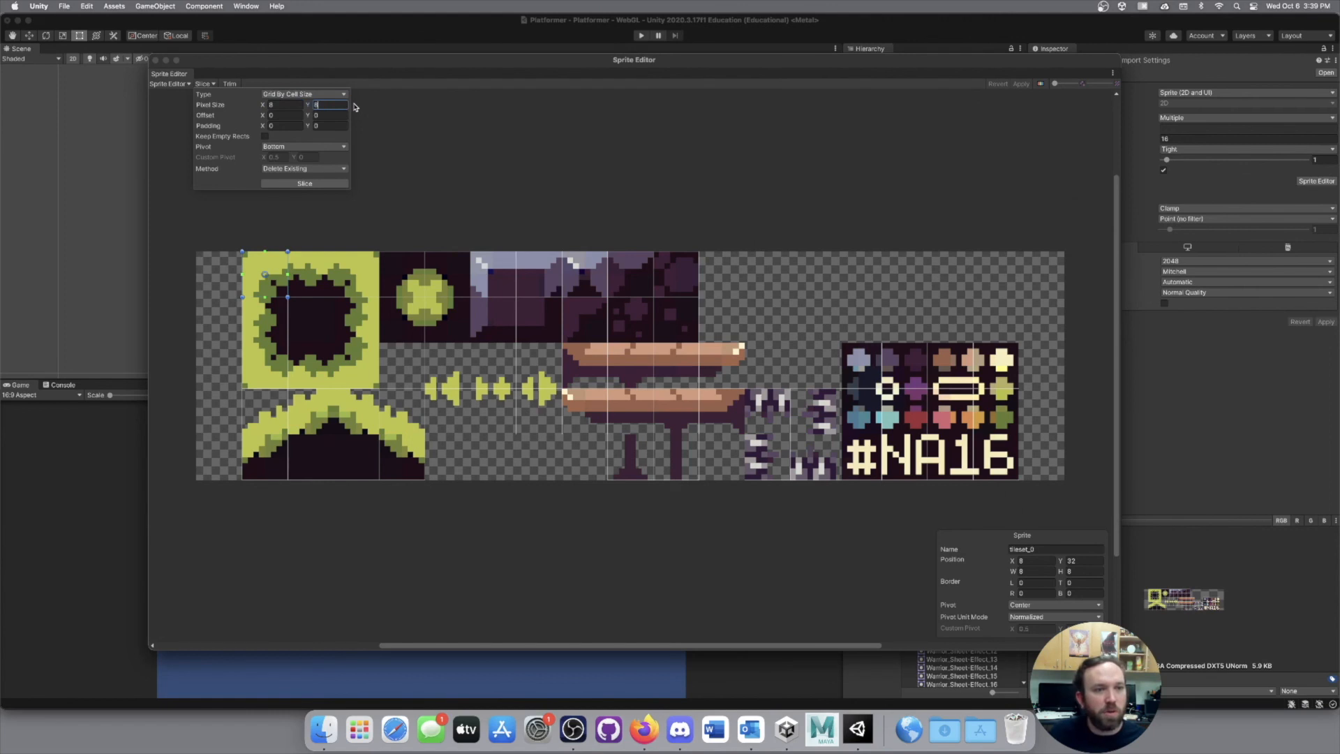
left_click(305, 184)
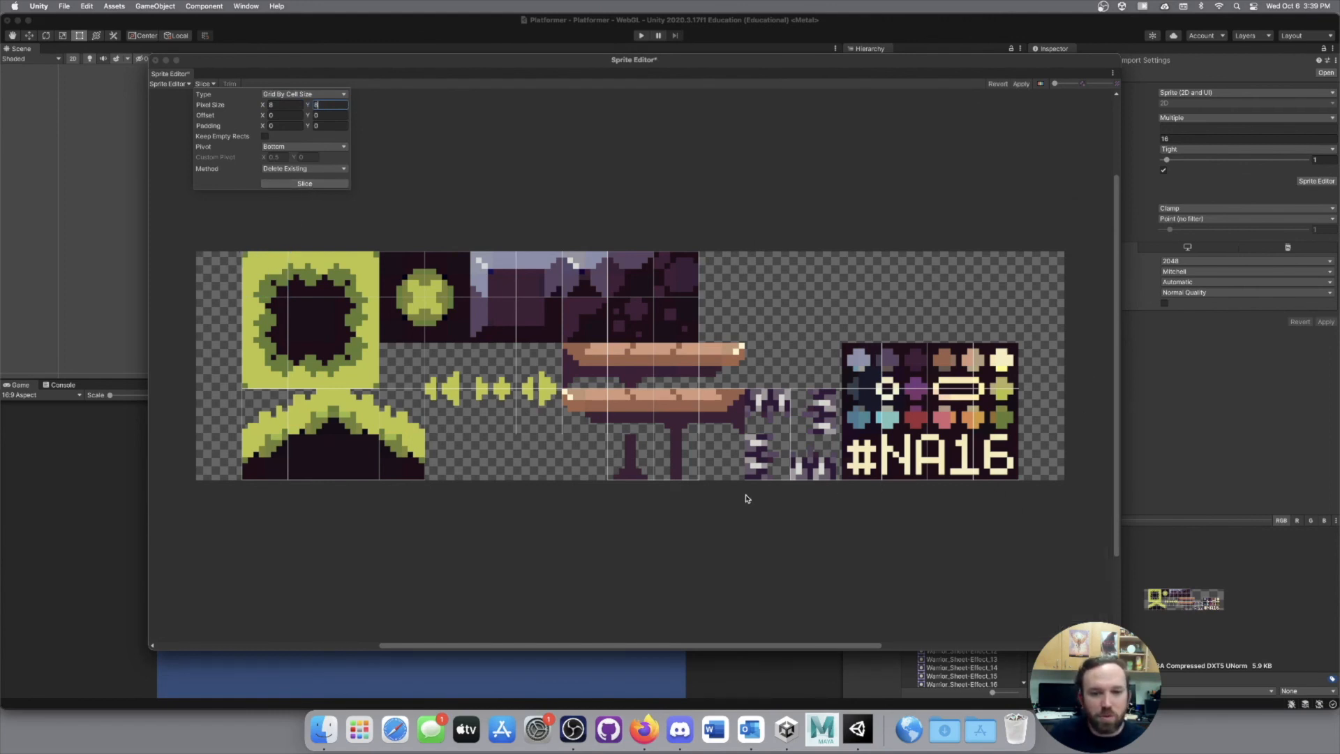
left_click(1020, 84)
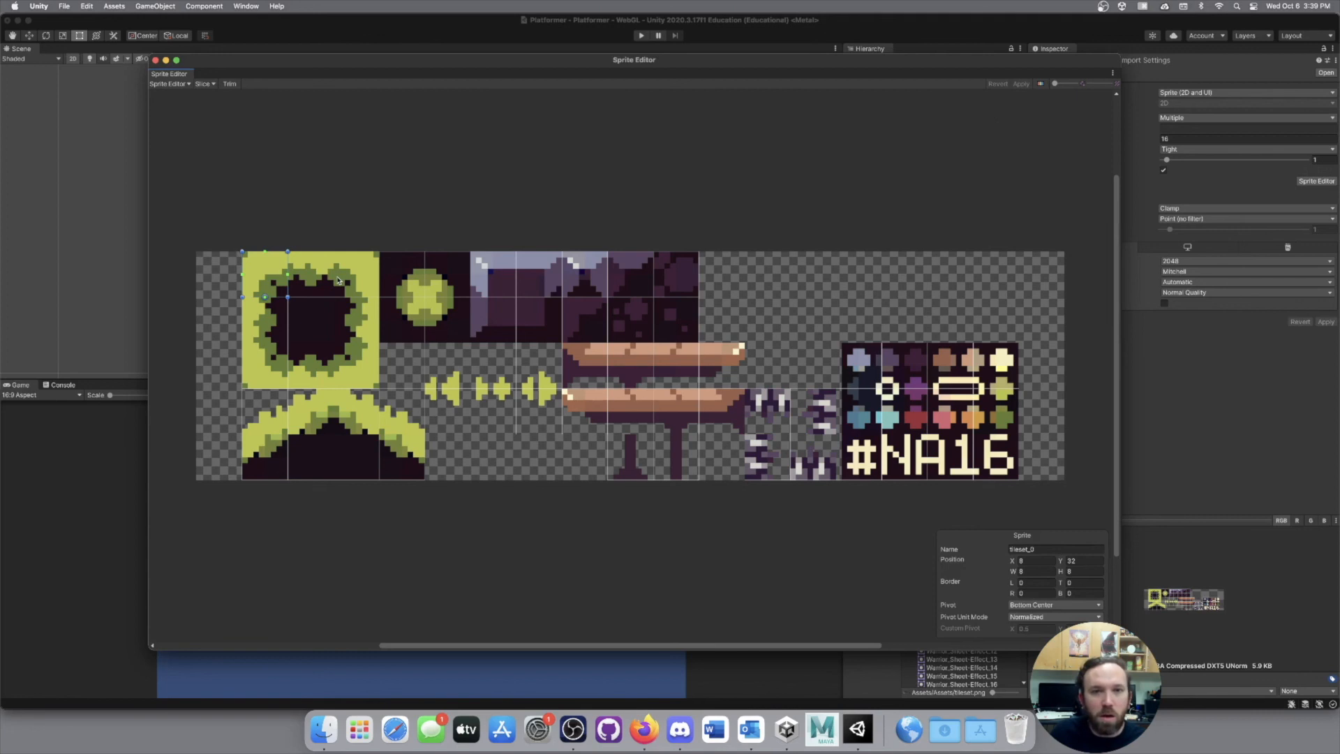
left_click(156, 61)
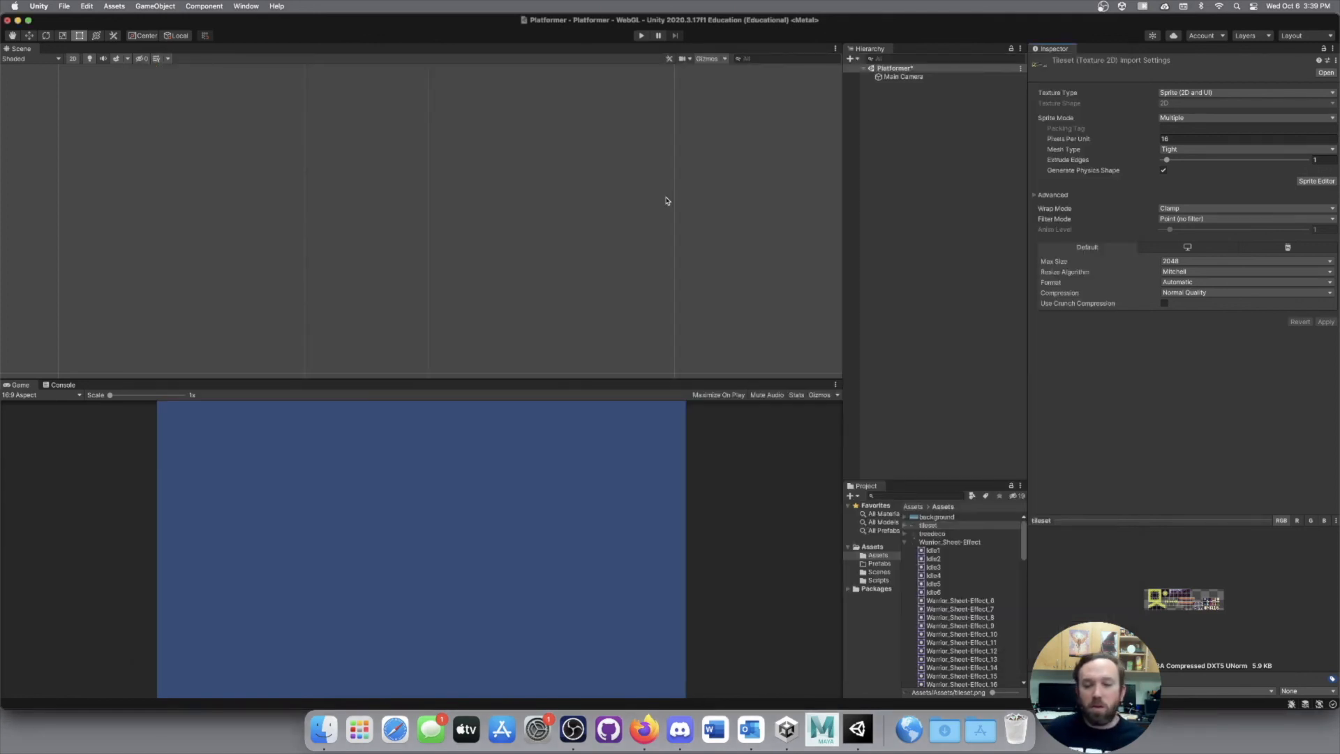